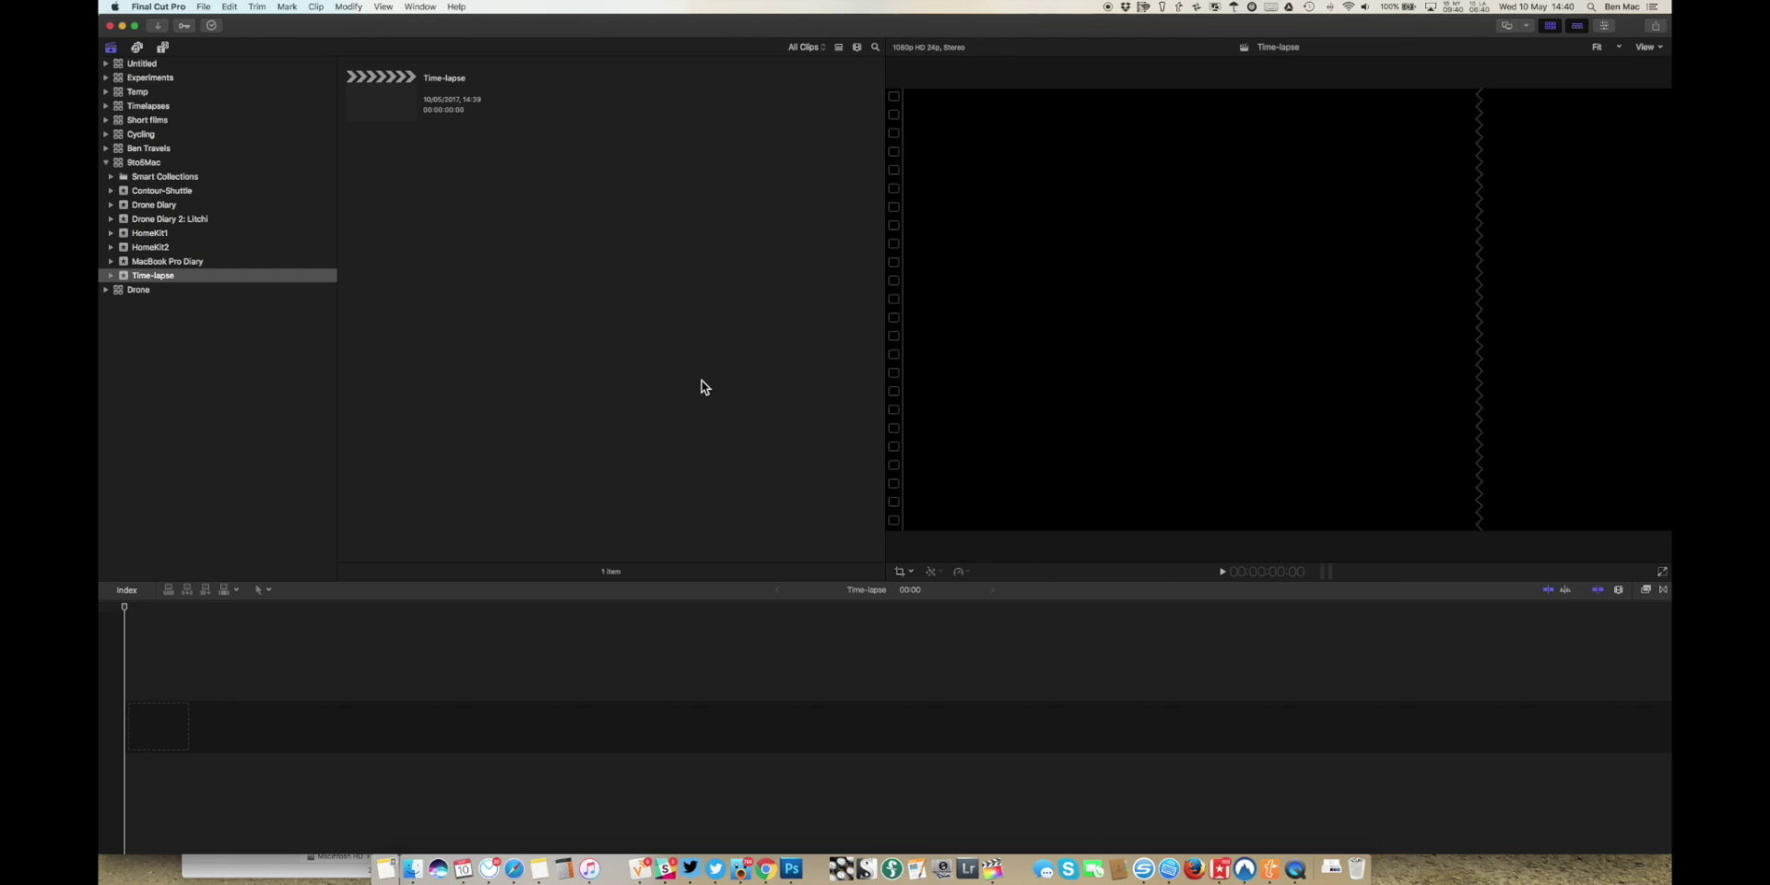
# - Import all JPEG photos from the Gherkin folder into the Time-lapse event, copying them to the library
pyautogui.click(159, 27)
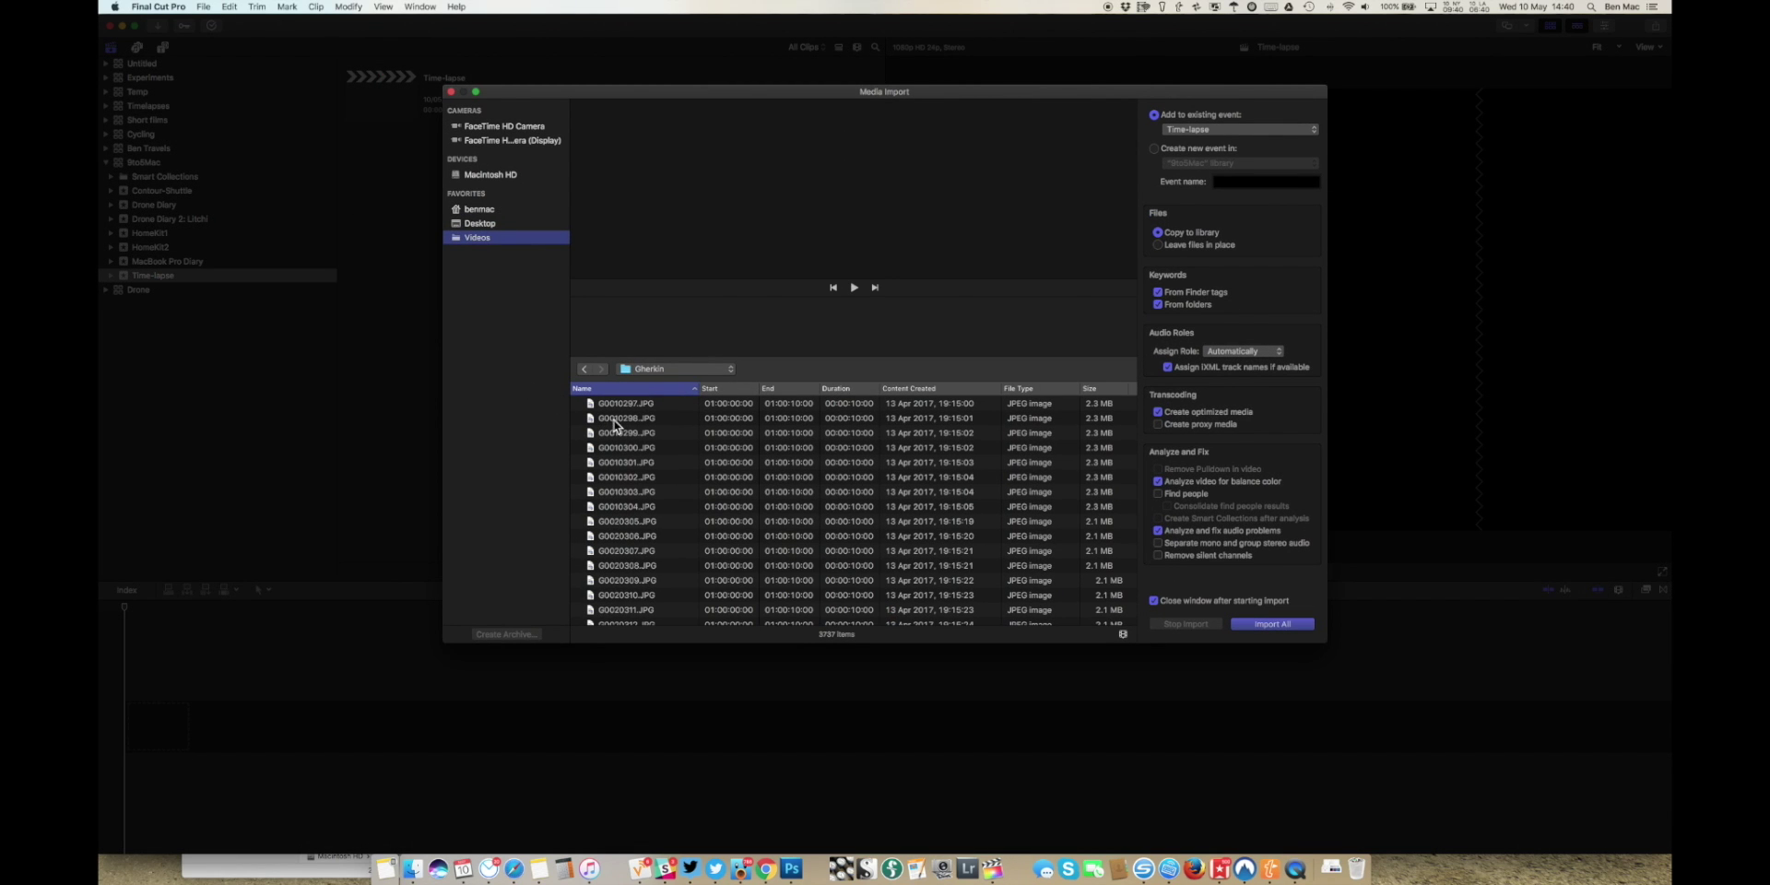
pyautogui.scroll(-5, 643, 434)
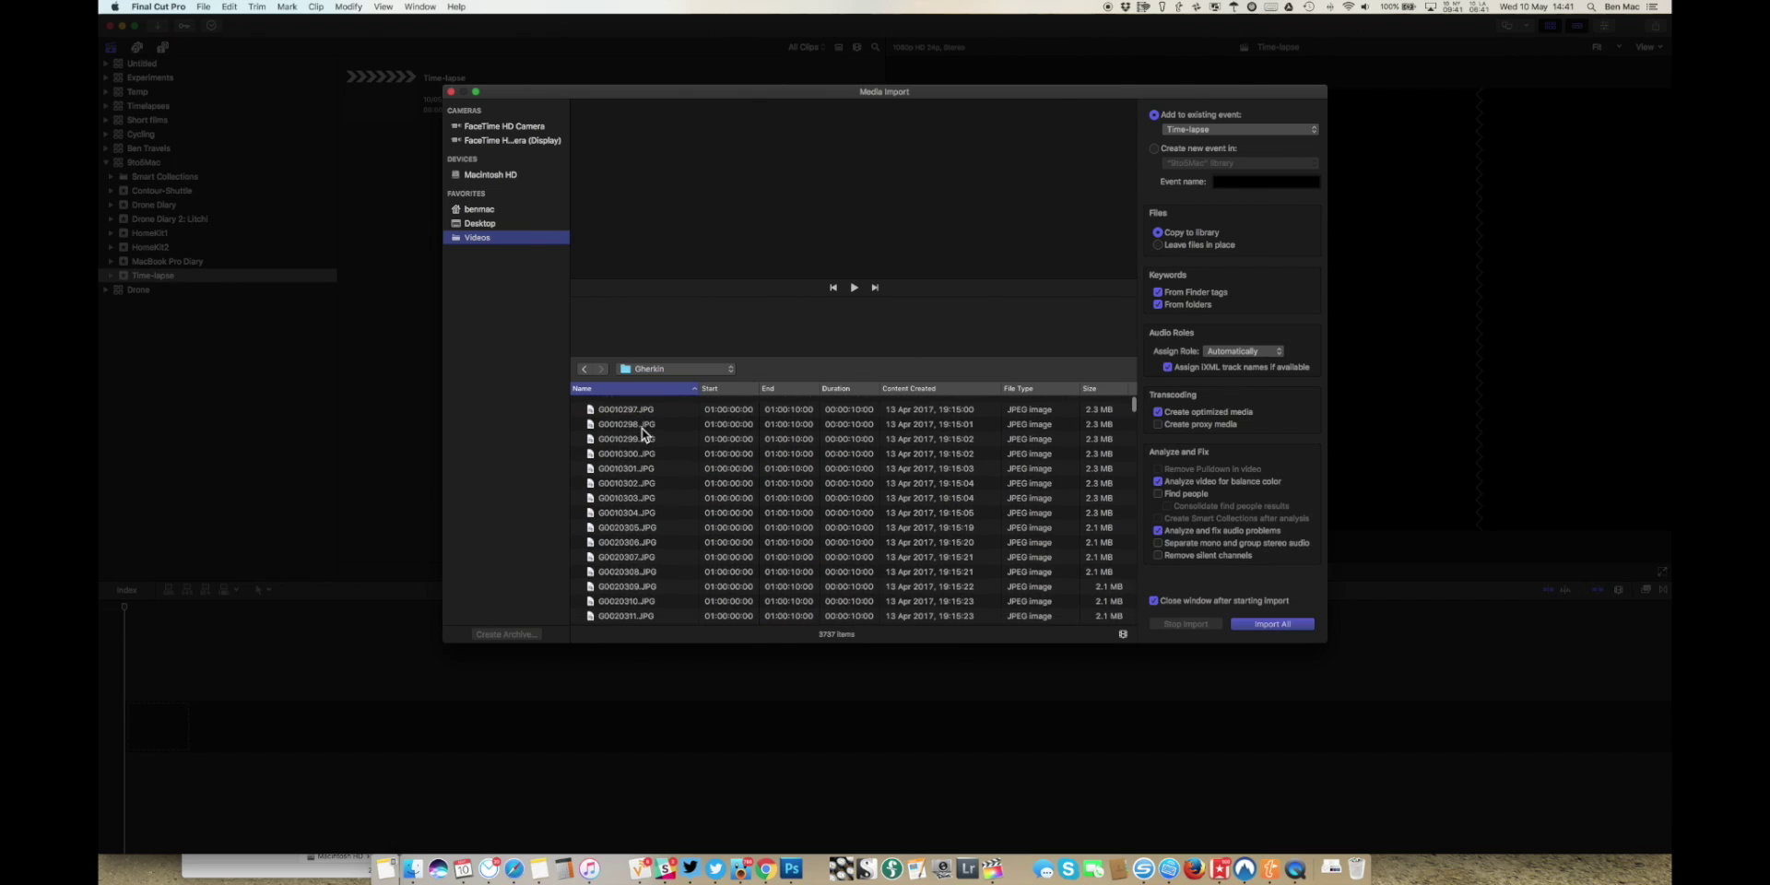
pyautogui.click(1276, 626)
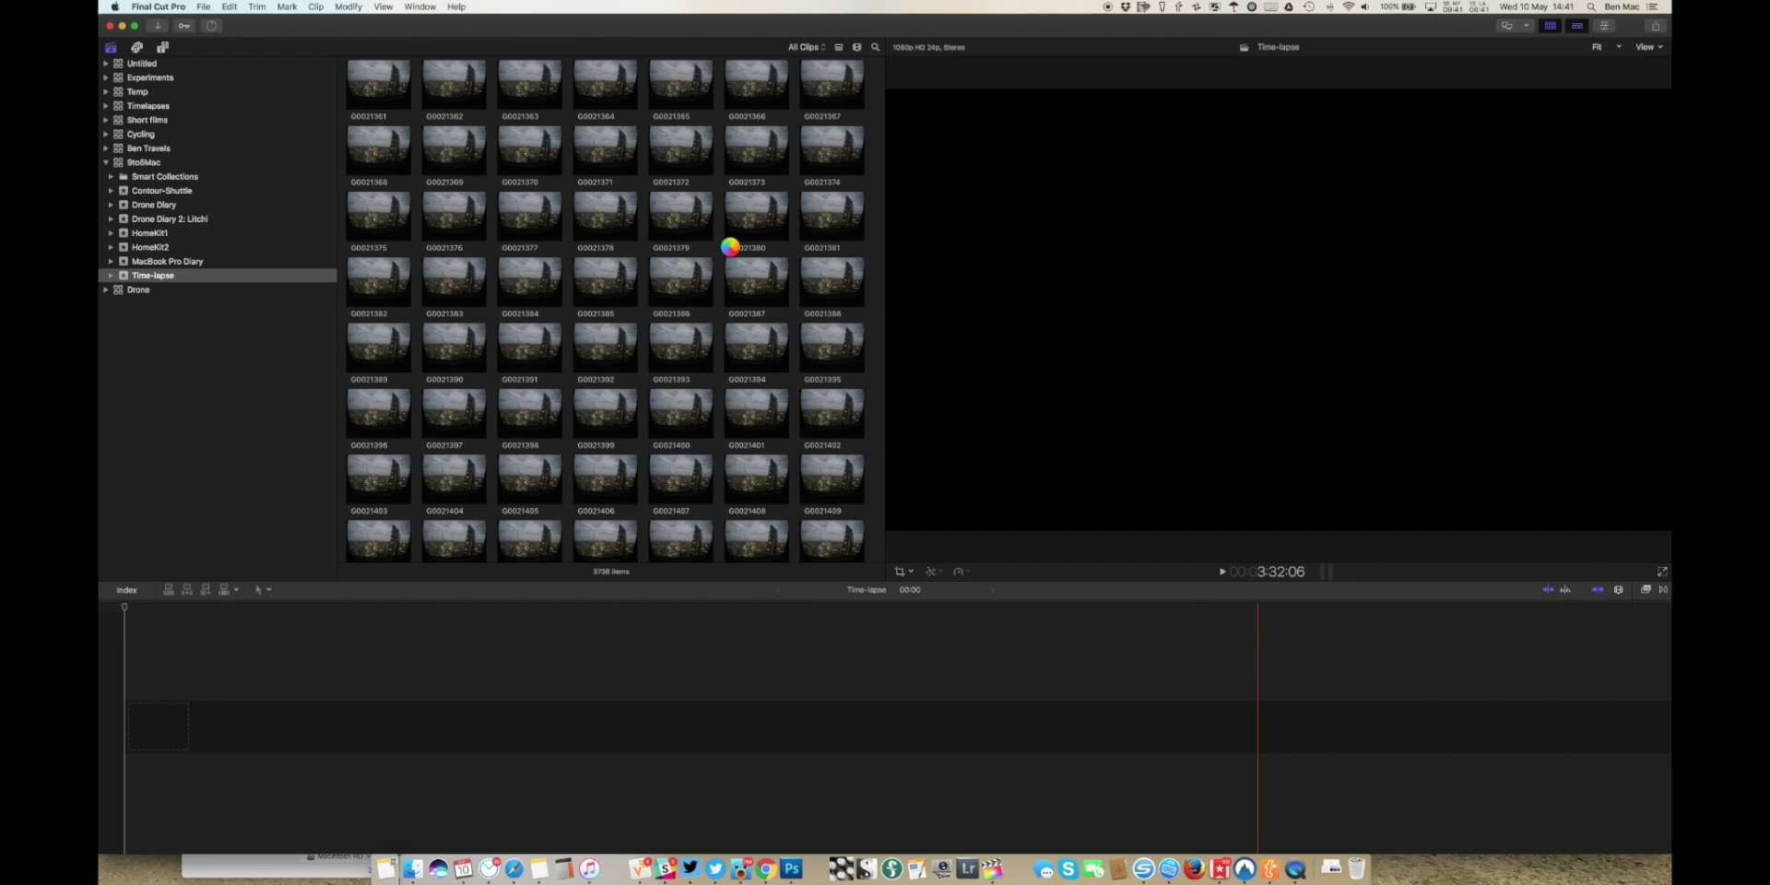
# - Append all the imported photos to the Time-lapse project timeline, accepting 1080p HD, 1920x1080, 23.98p and Apple ProRes 422 as project settings
pyautogui.press('super+a')
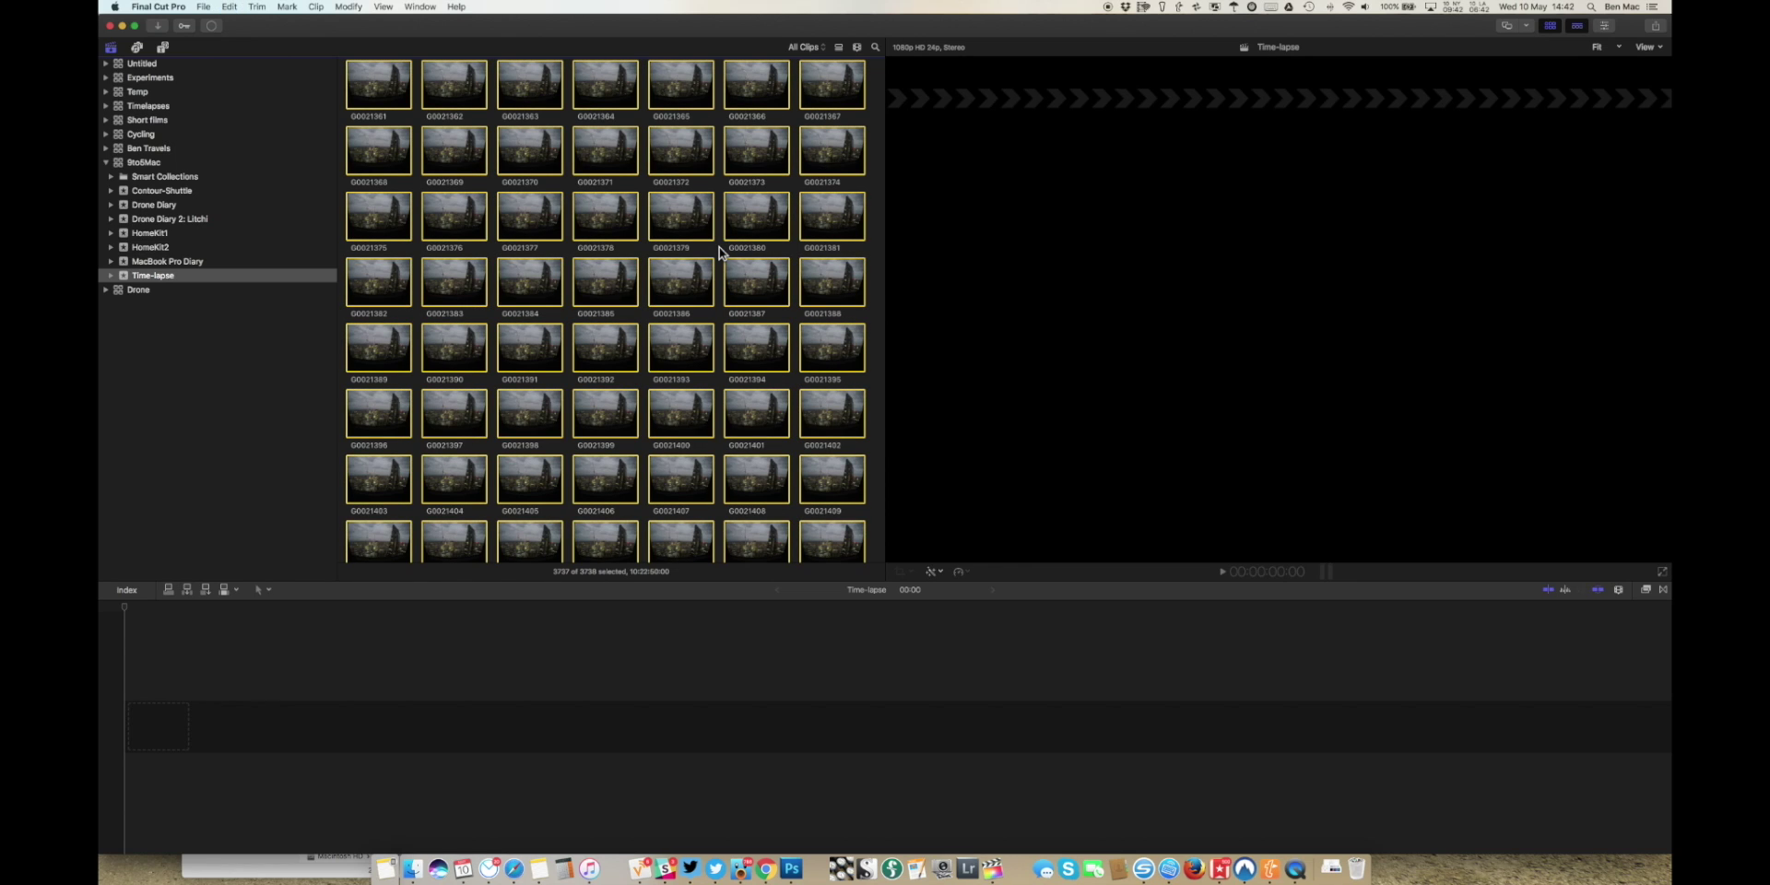
pyautogui.press('e')
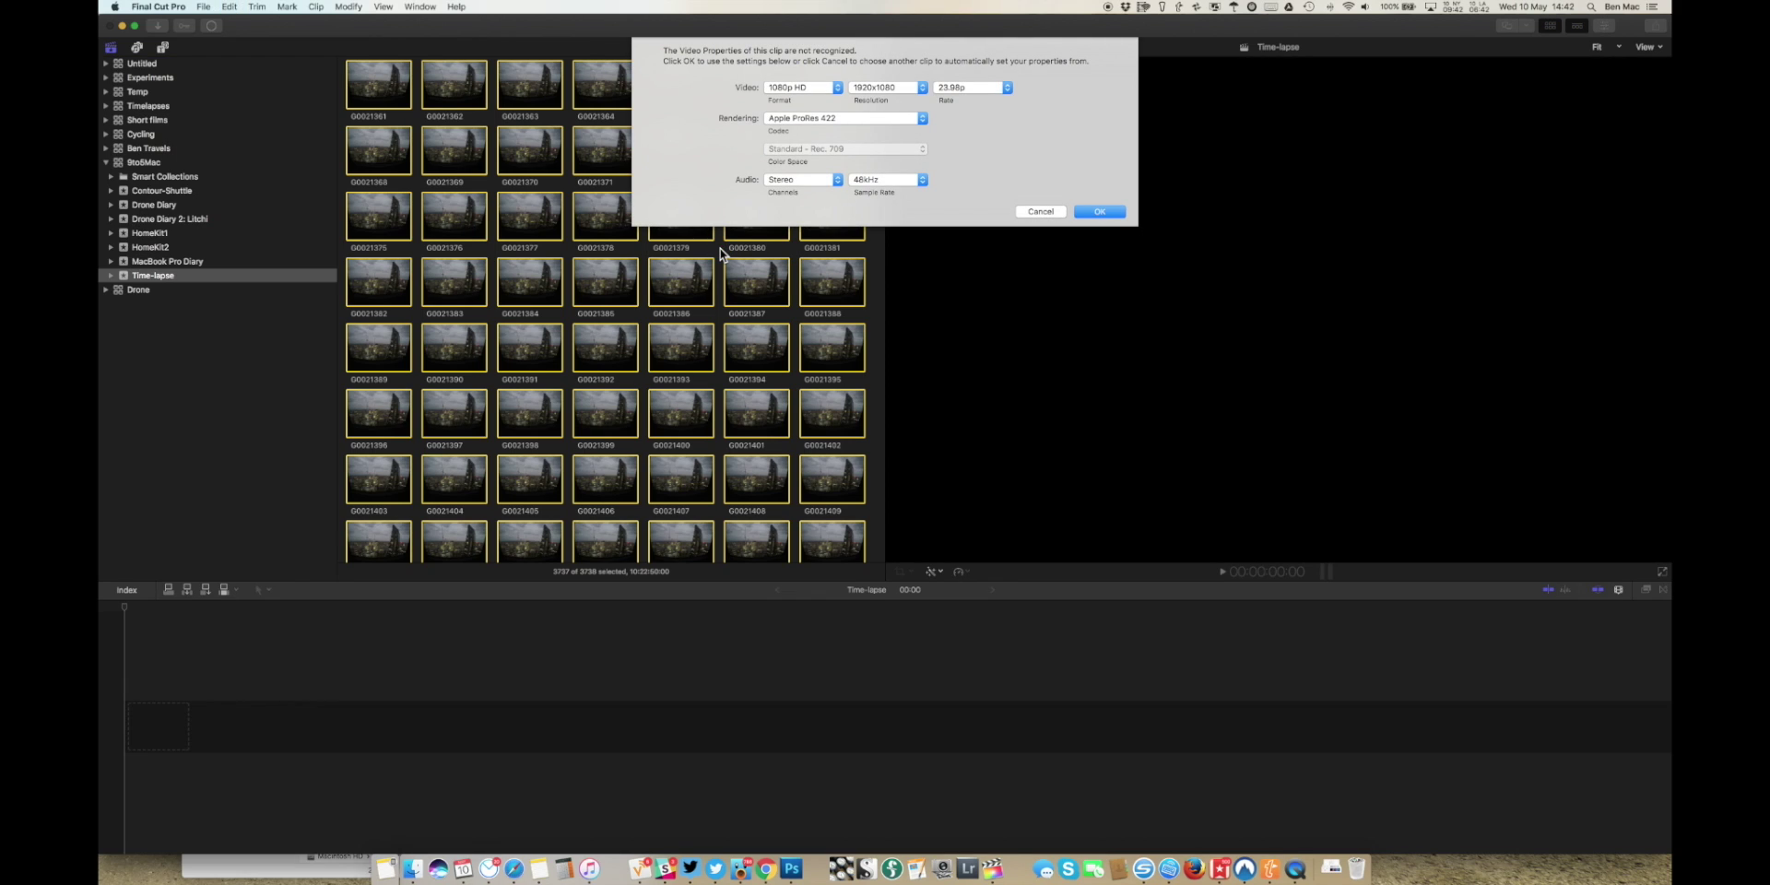
pyautogui.click(1095, 213)
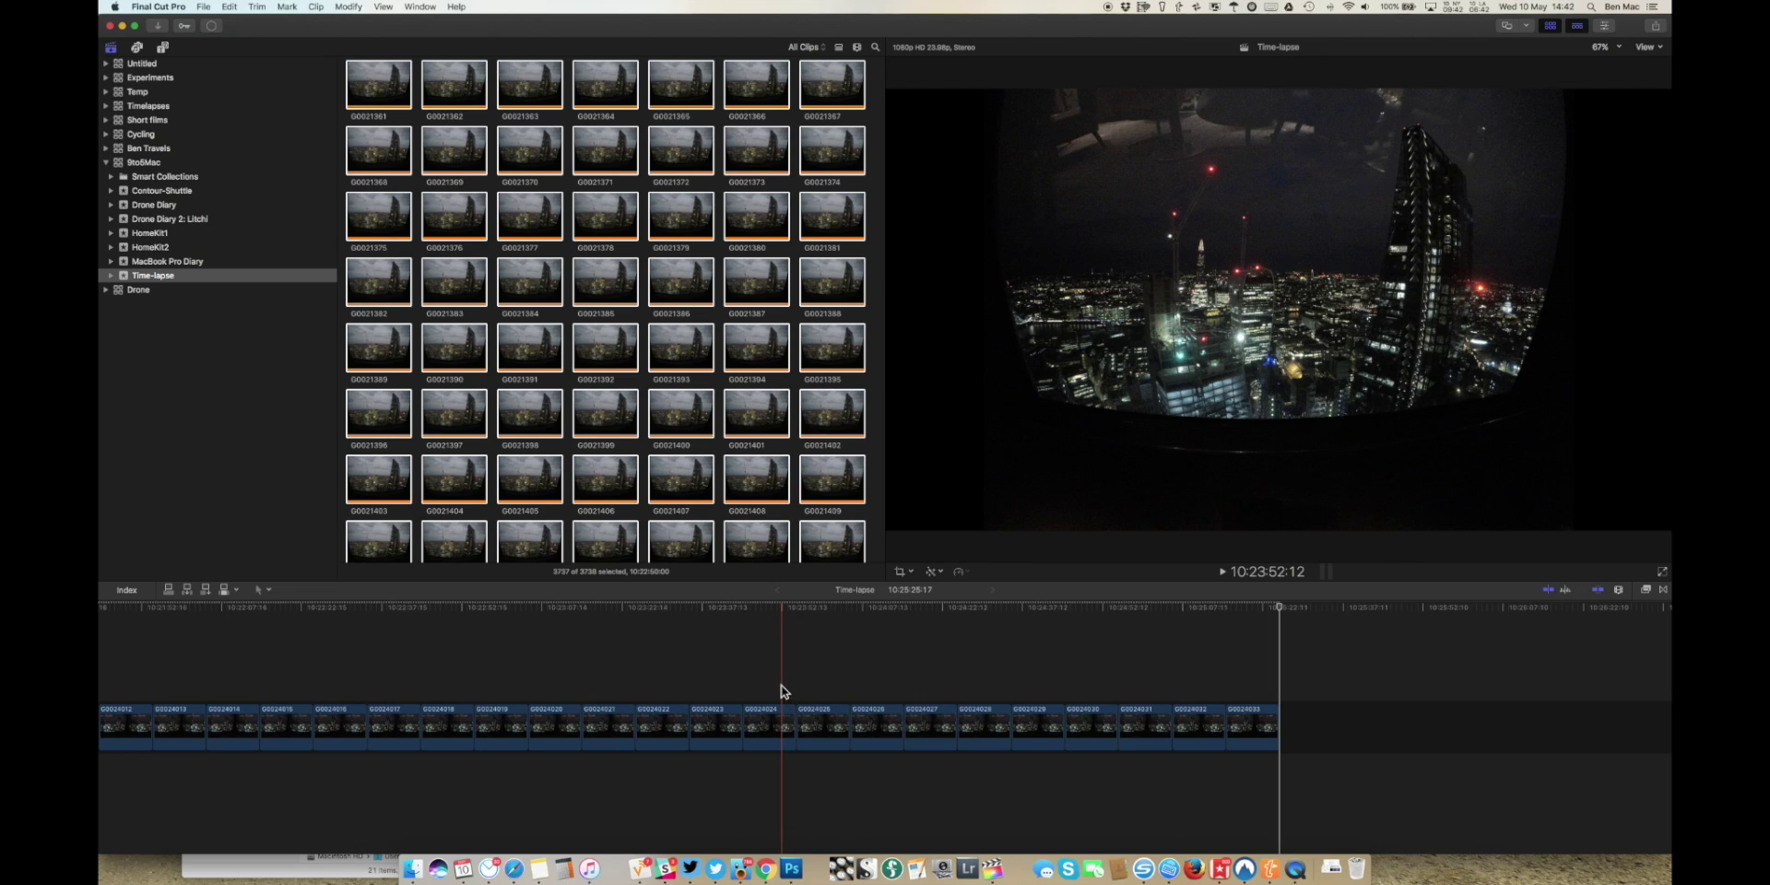
# - Combine all photos in the timeline into a compound clip named Time-lapse Clip in the Time-lapse event
pyautogui.press('super+a')
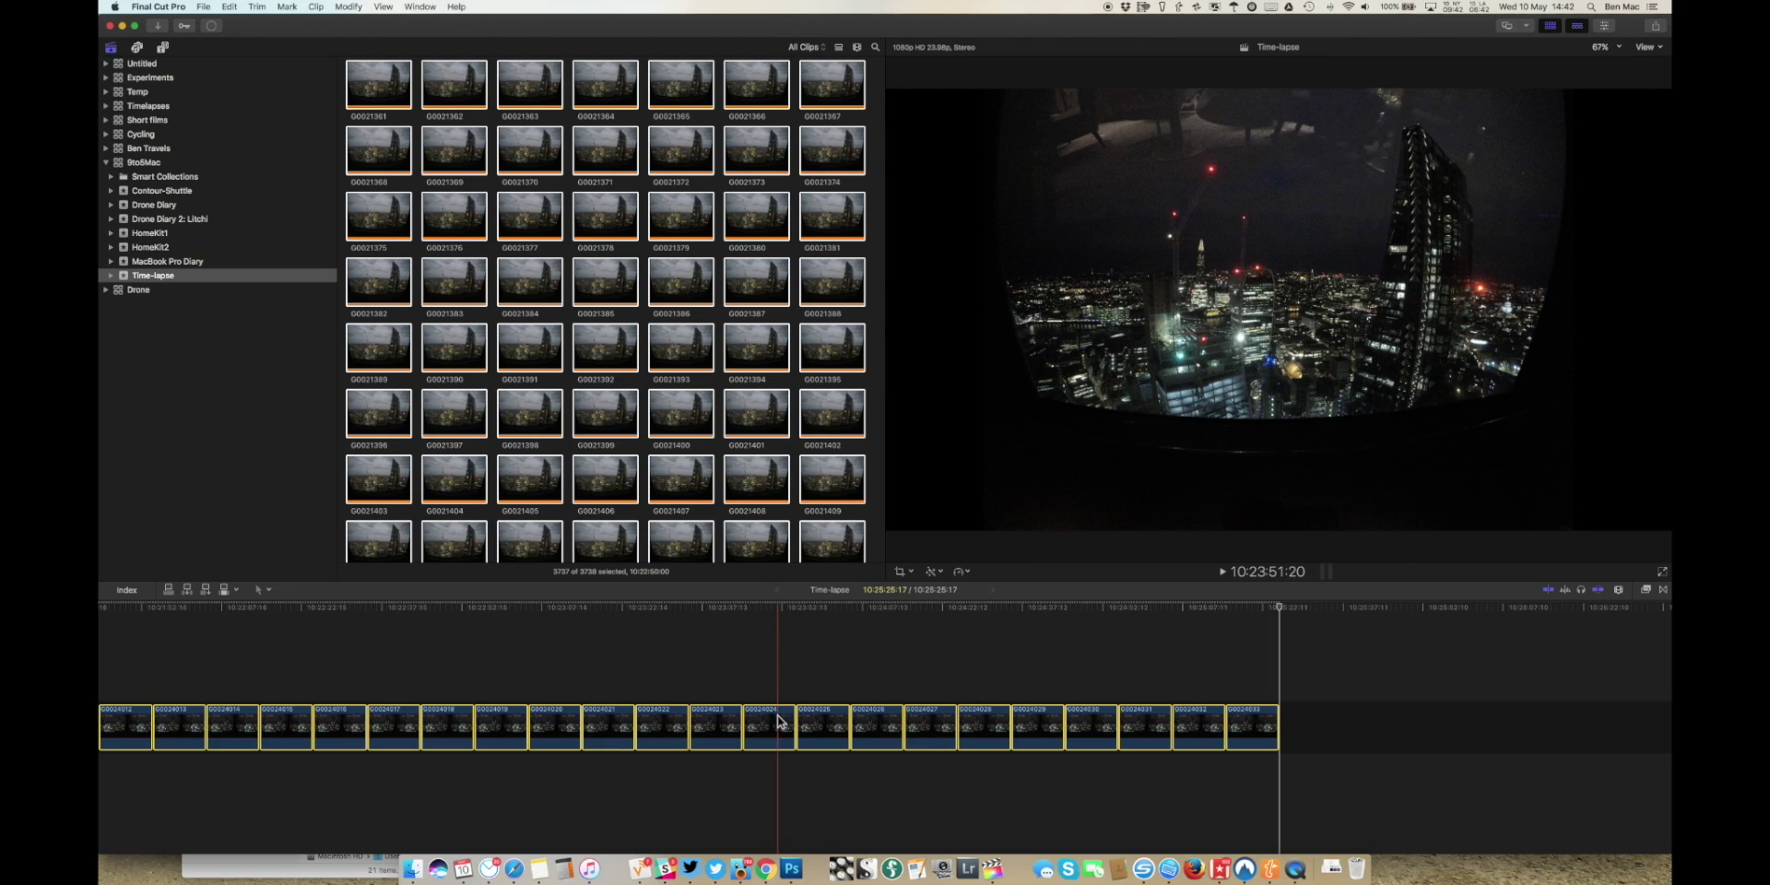
pyautogui.rightClick(778, 720)
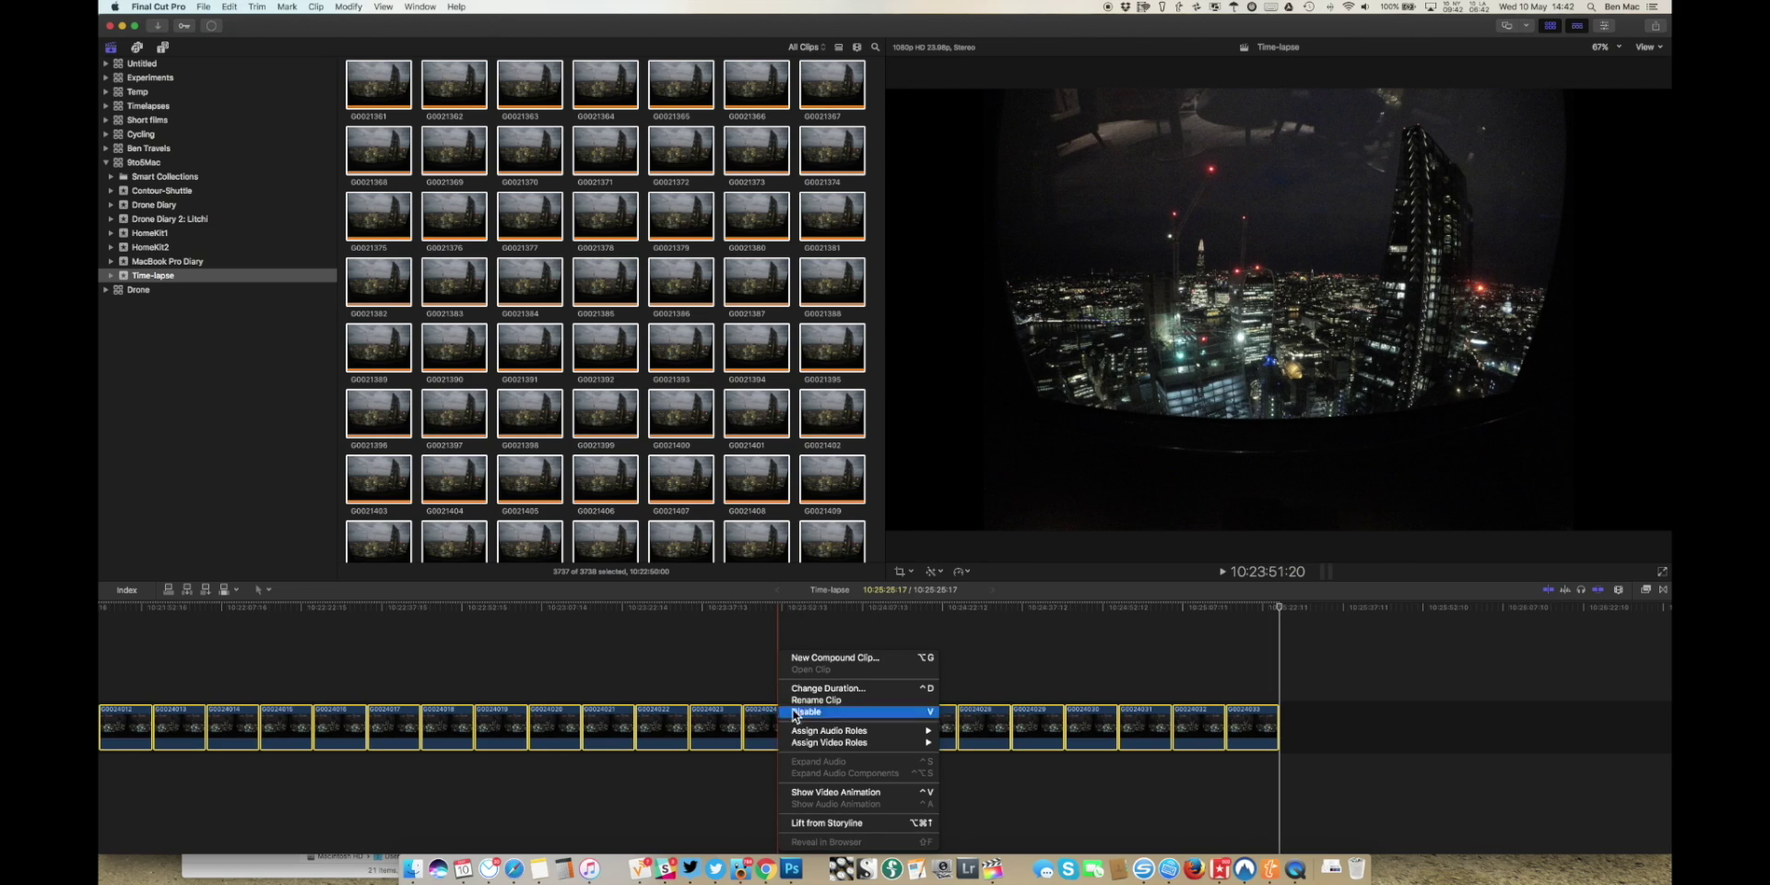
pyautogui.click(883, 660)
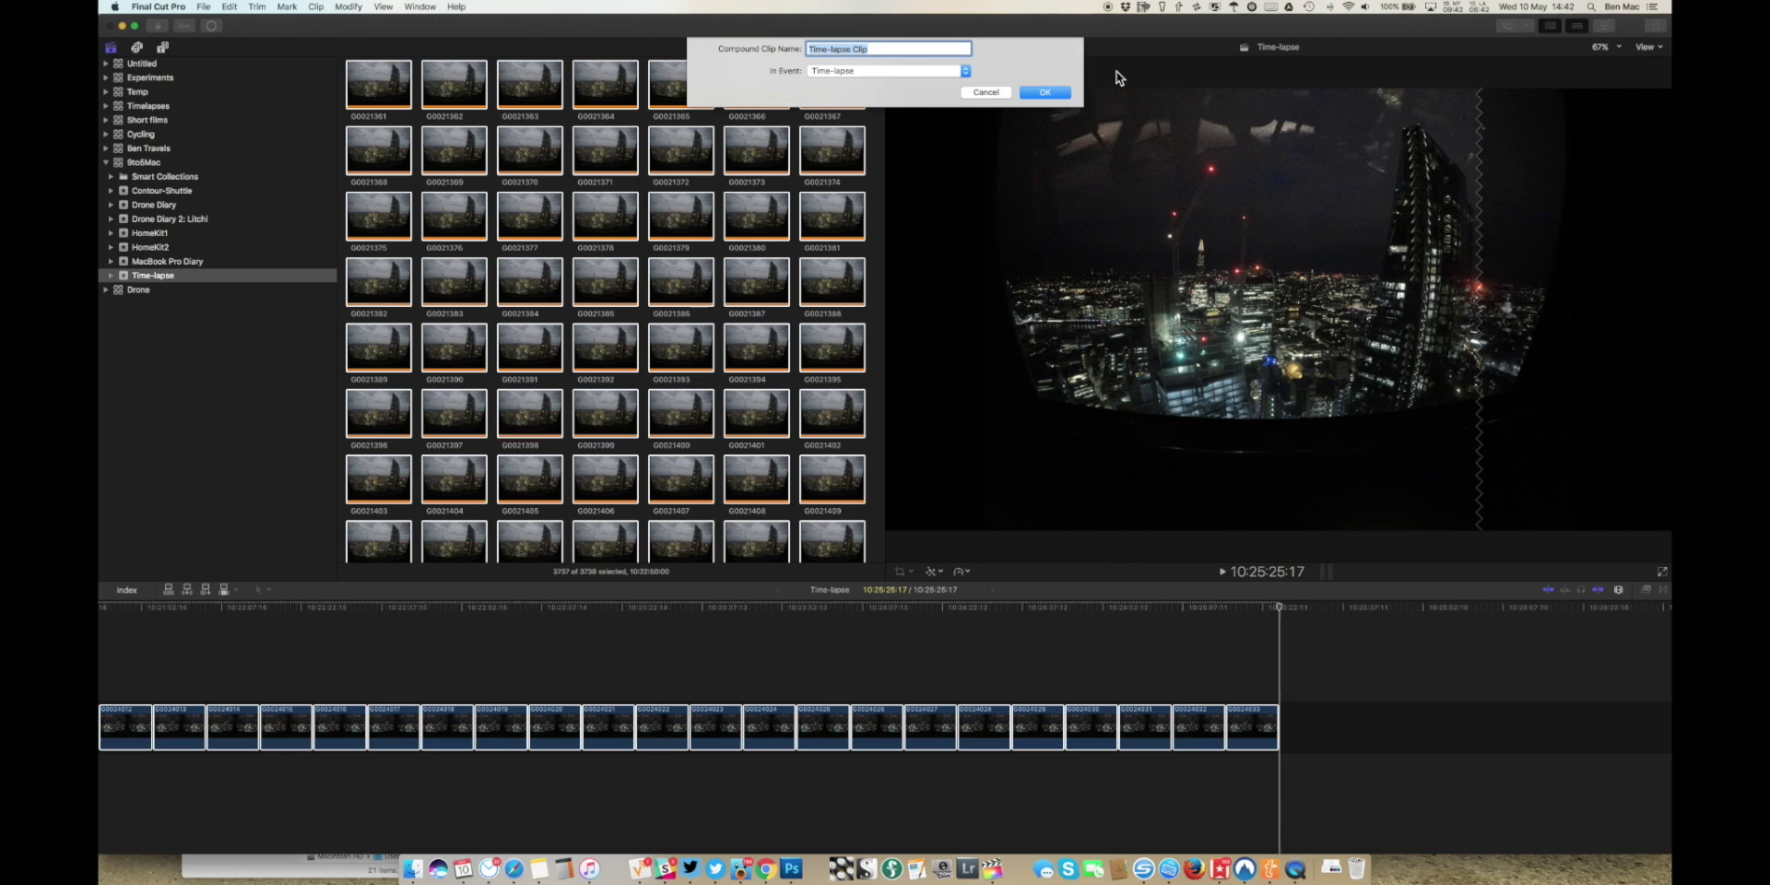
pyautogui.click(1063, 93)
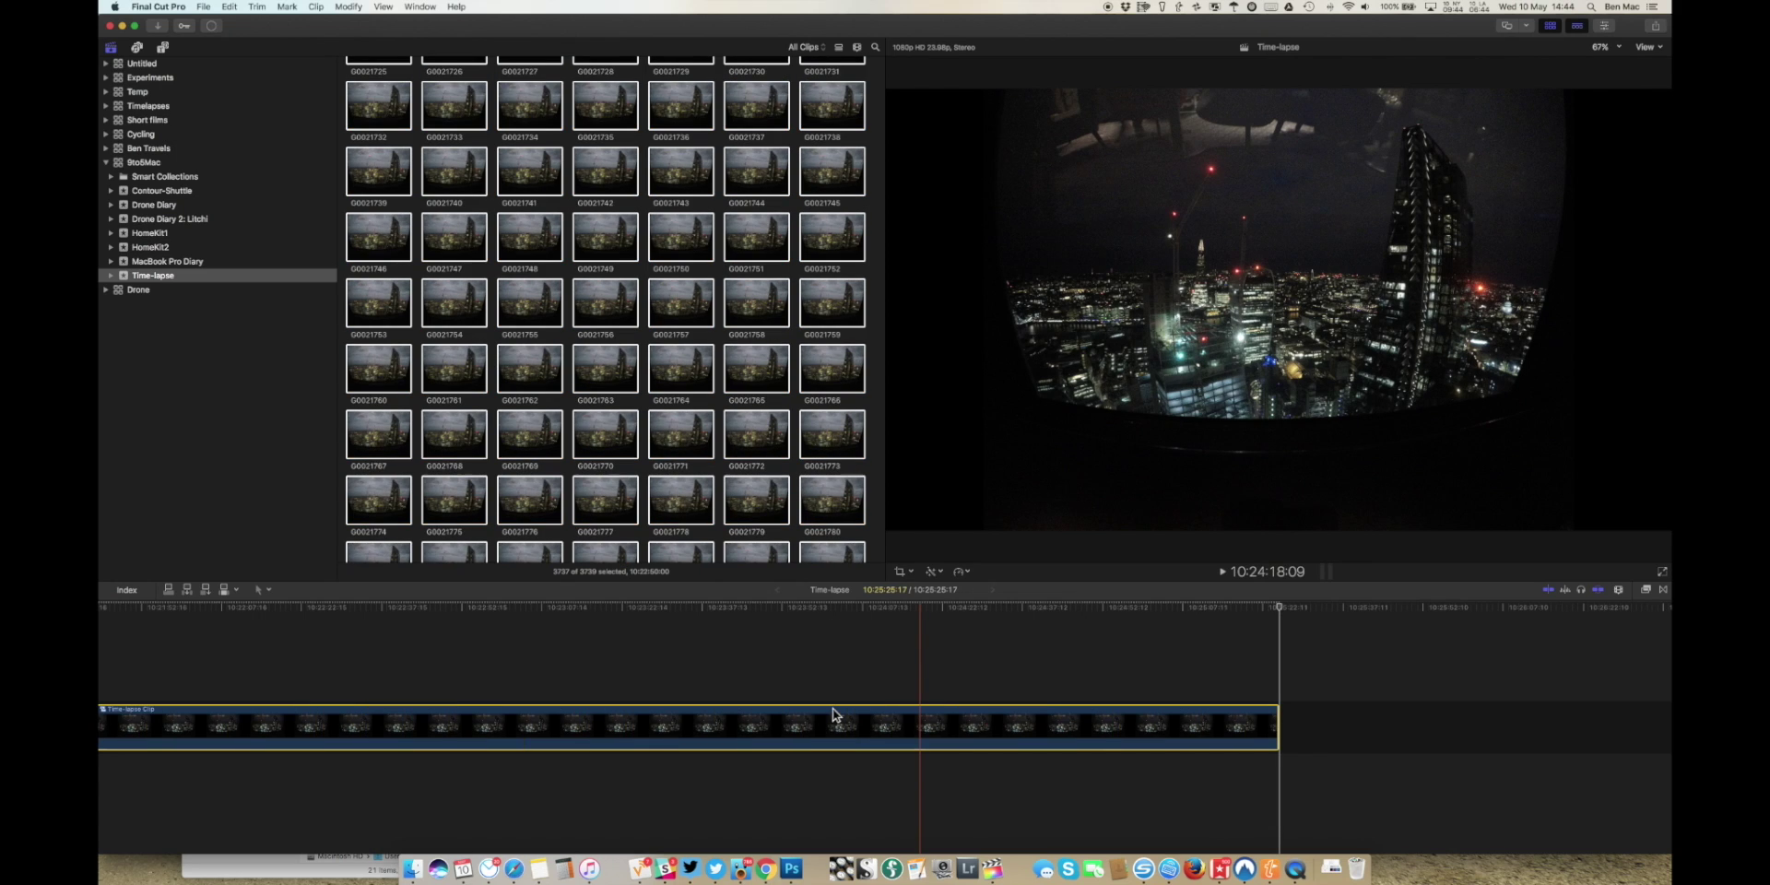
# - Retime the compound clip in the timeline with a custom speed, setting its duration to 37 seconds
pyautogui.press('super+r')
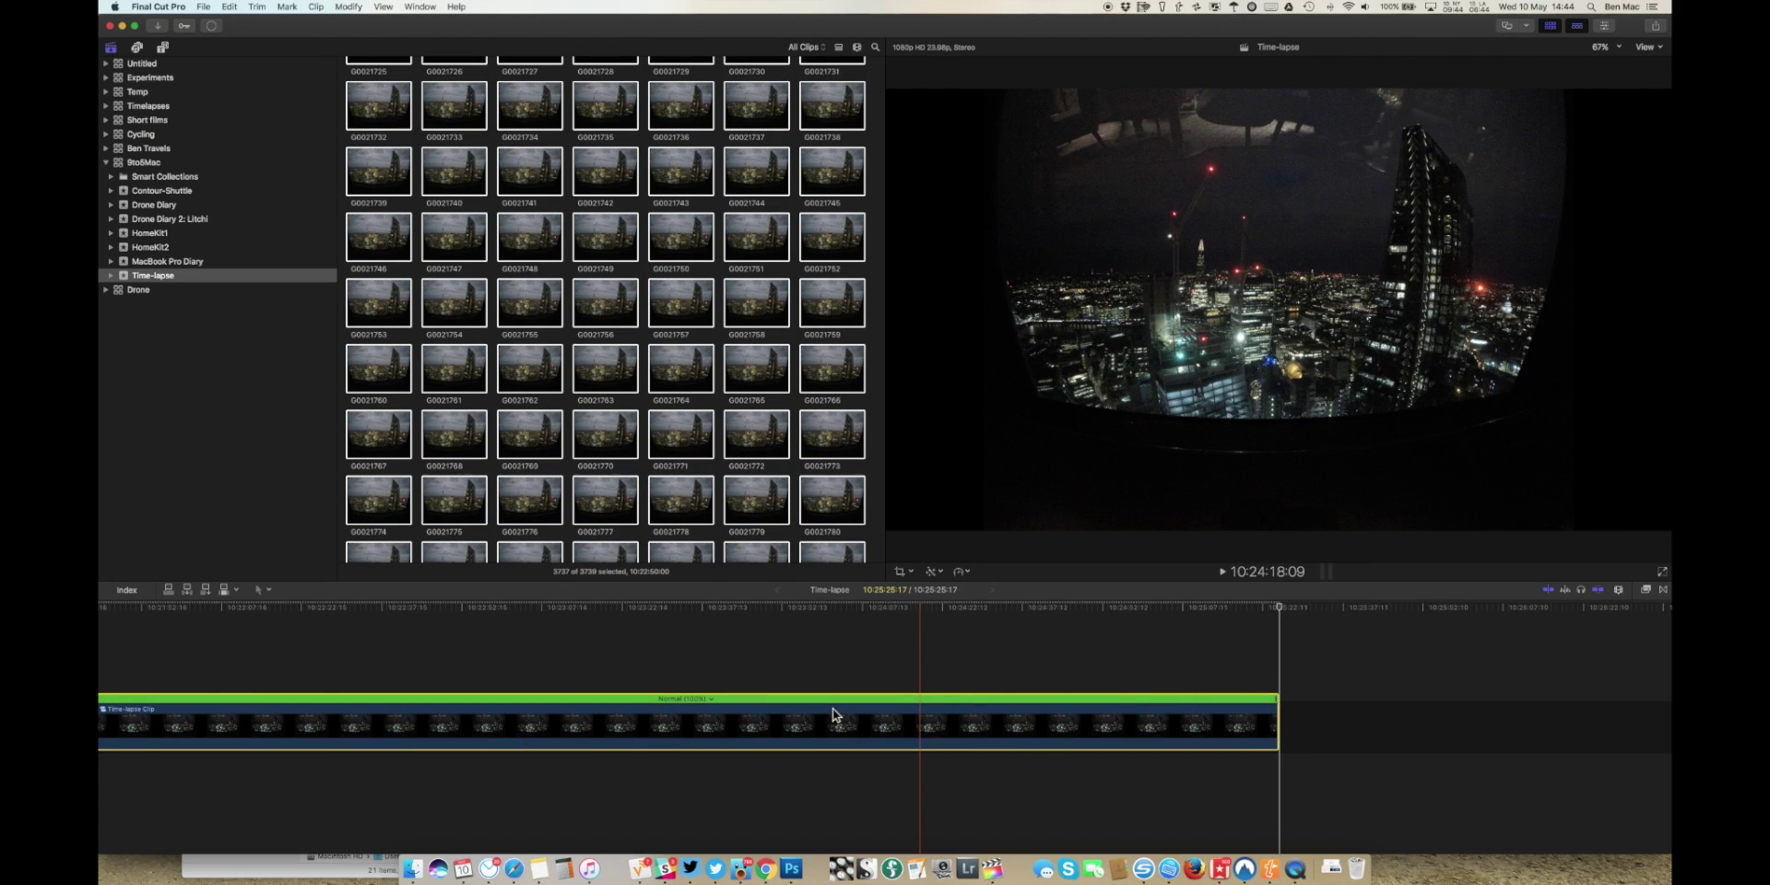
pyautogui.click(713, 702)
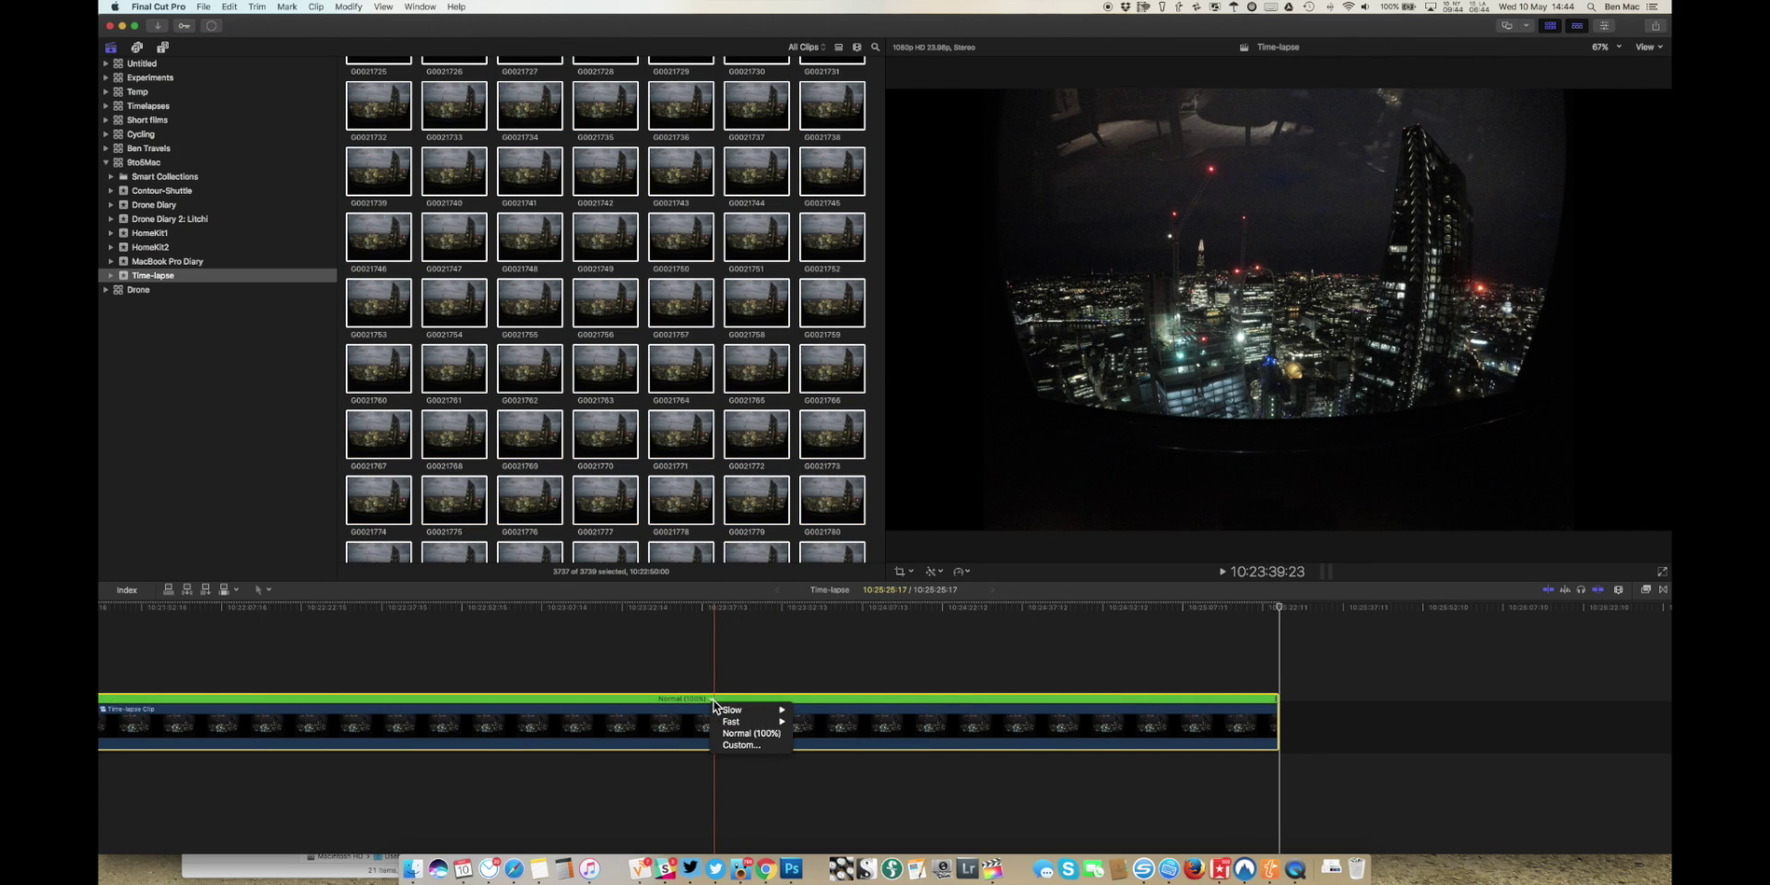
pyautogui.click(773, 745)
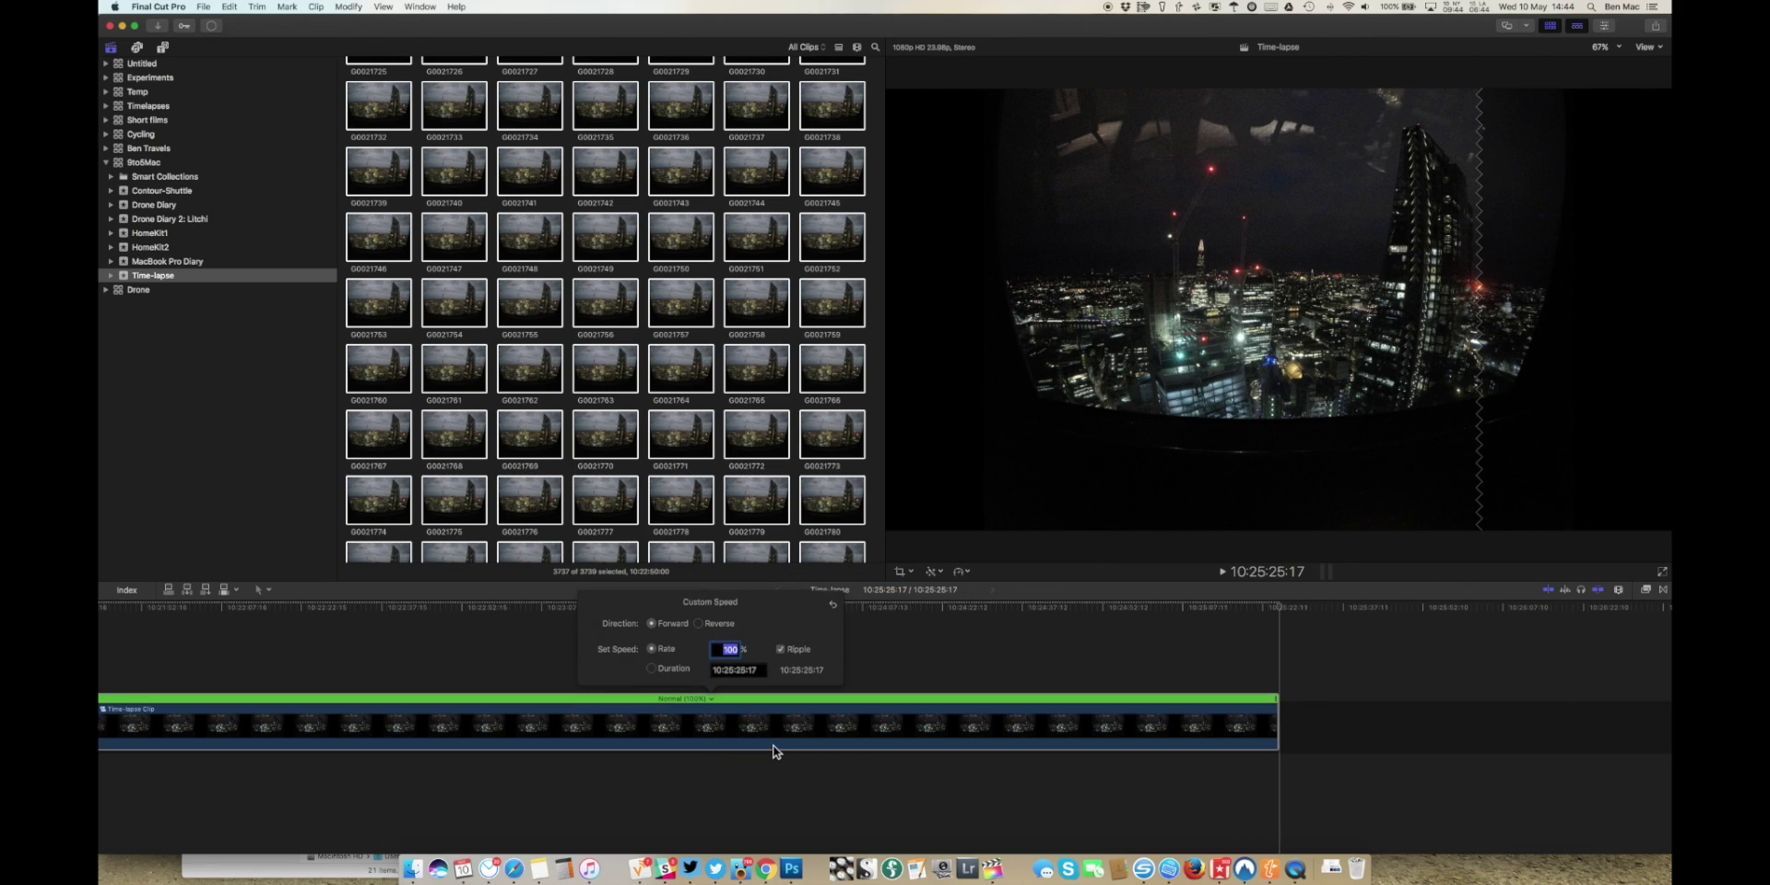
pyautogui.click(652, 669)
pyautogui.write('3700')
pyautogui.press('Return')
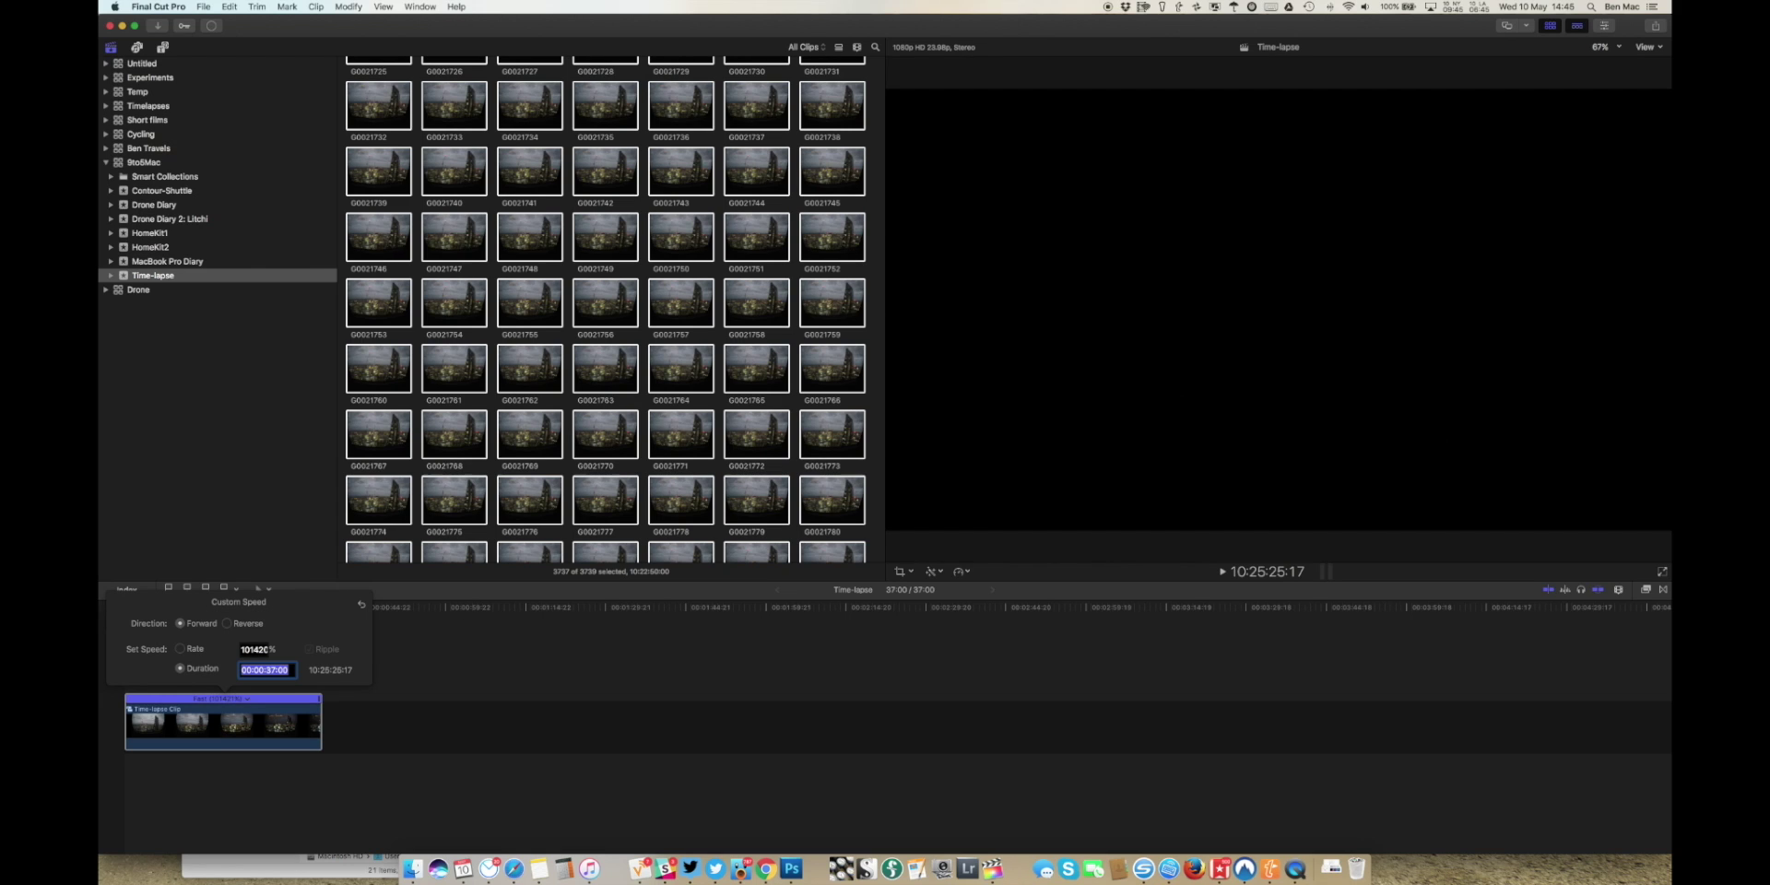
pyautogui.click(247, 785)
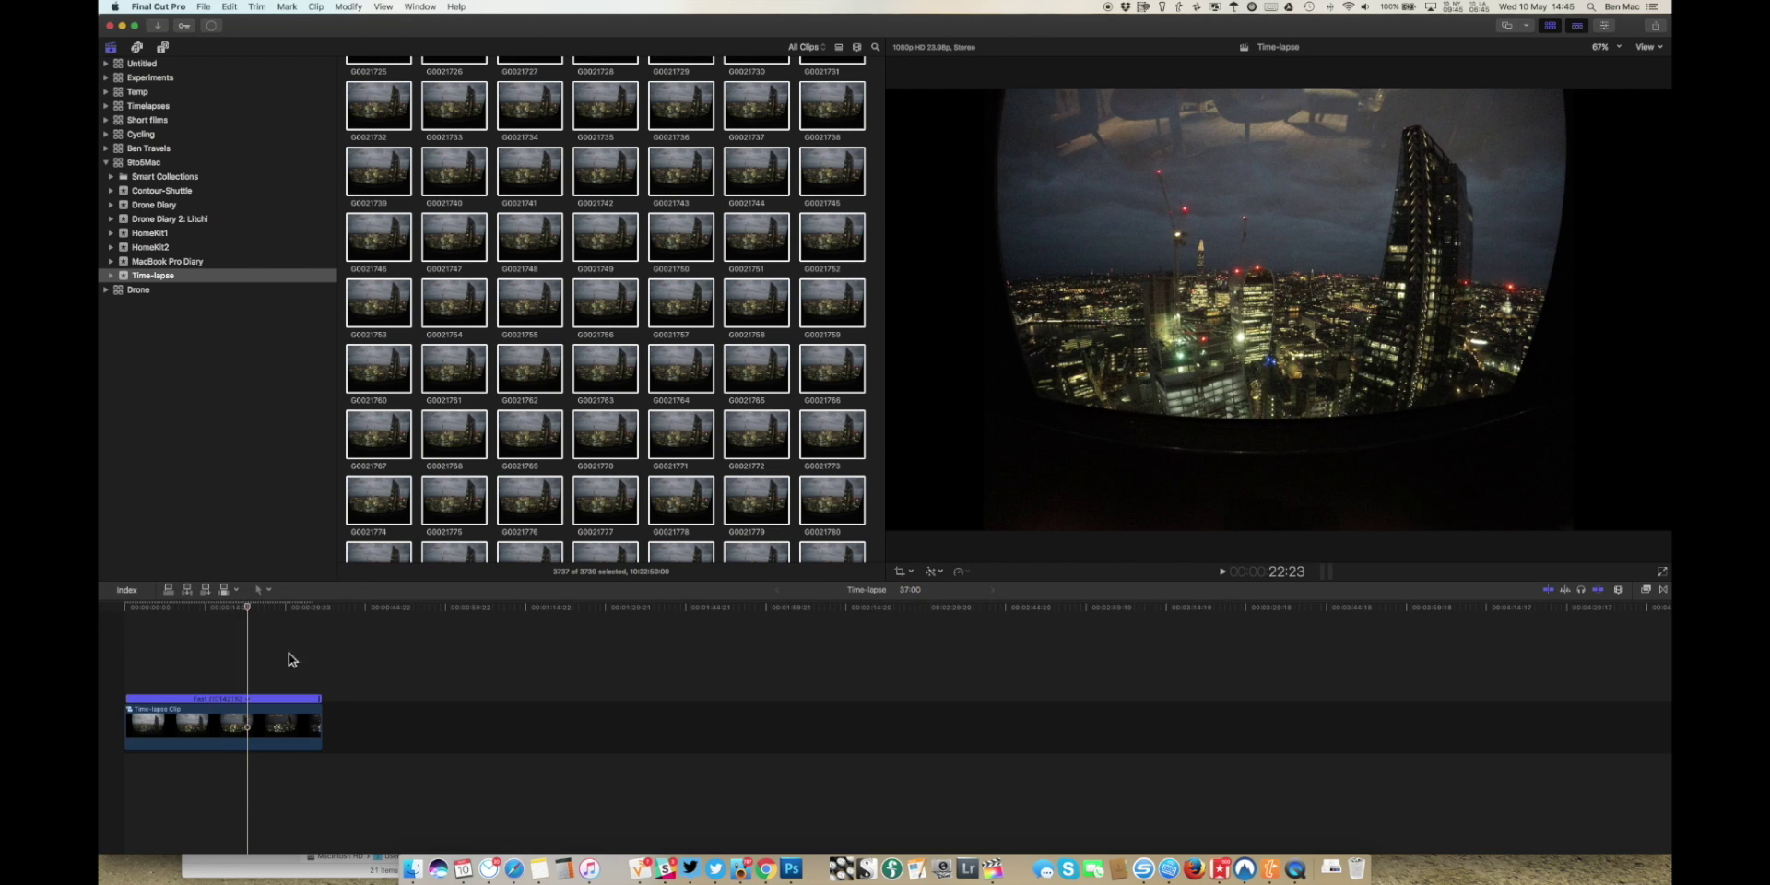
pyautogui.click(385, 8)
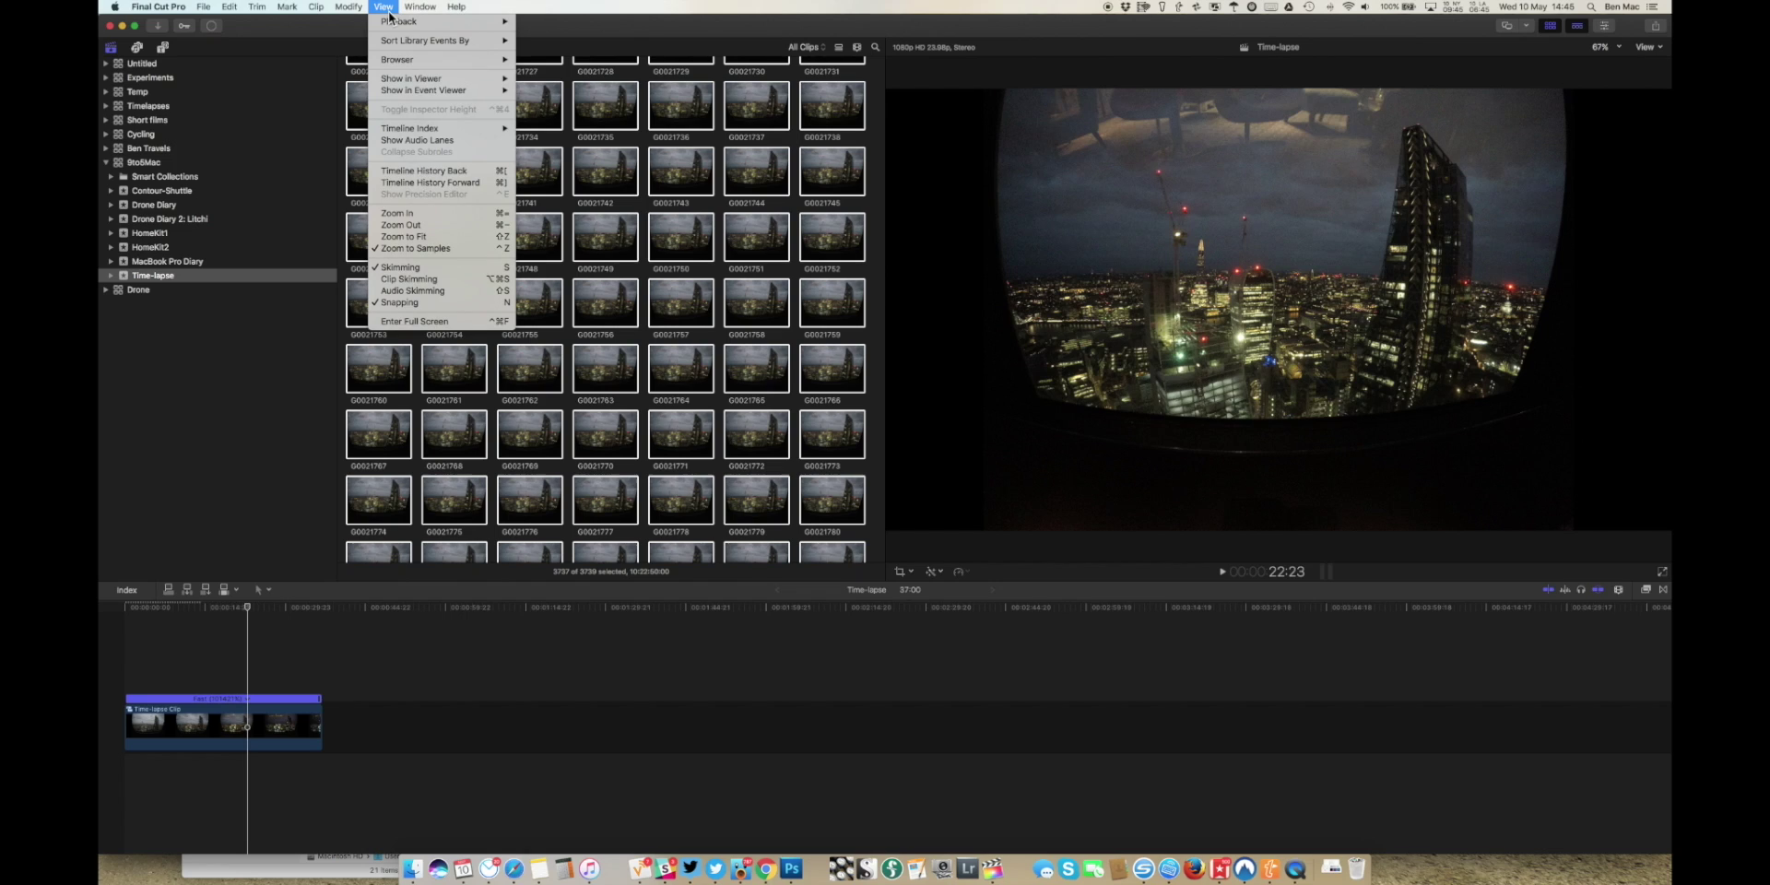
pyautogui.click(445, 238)
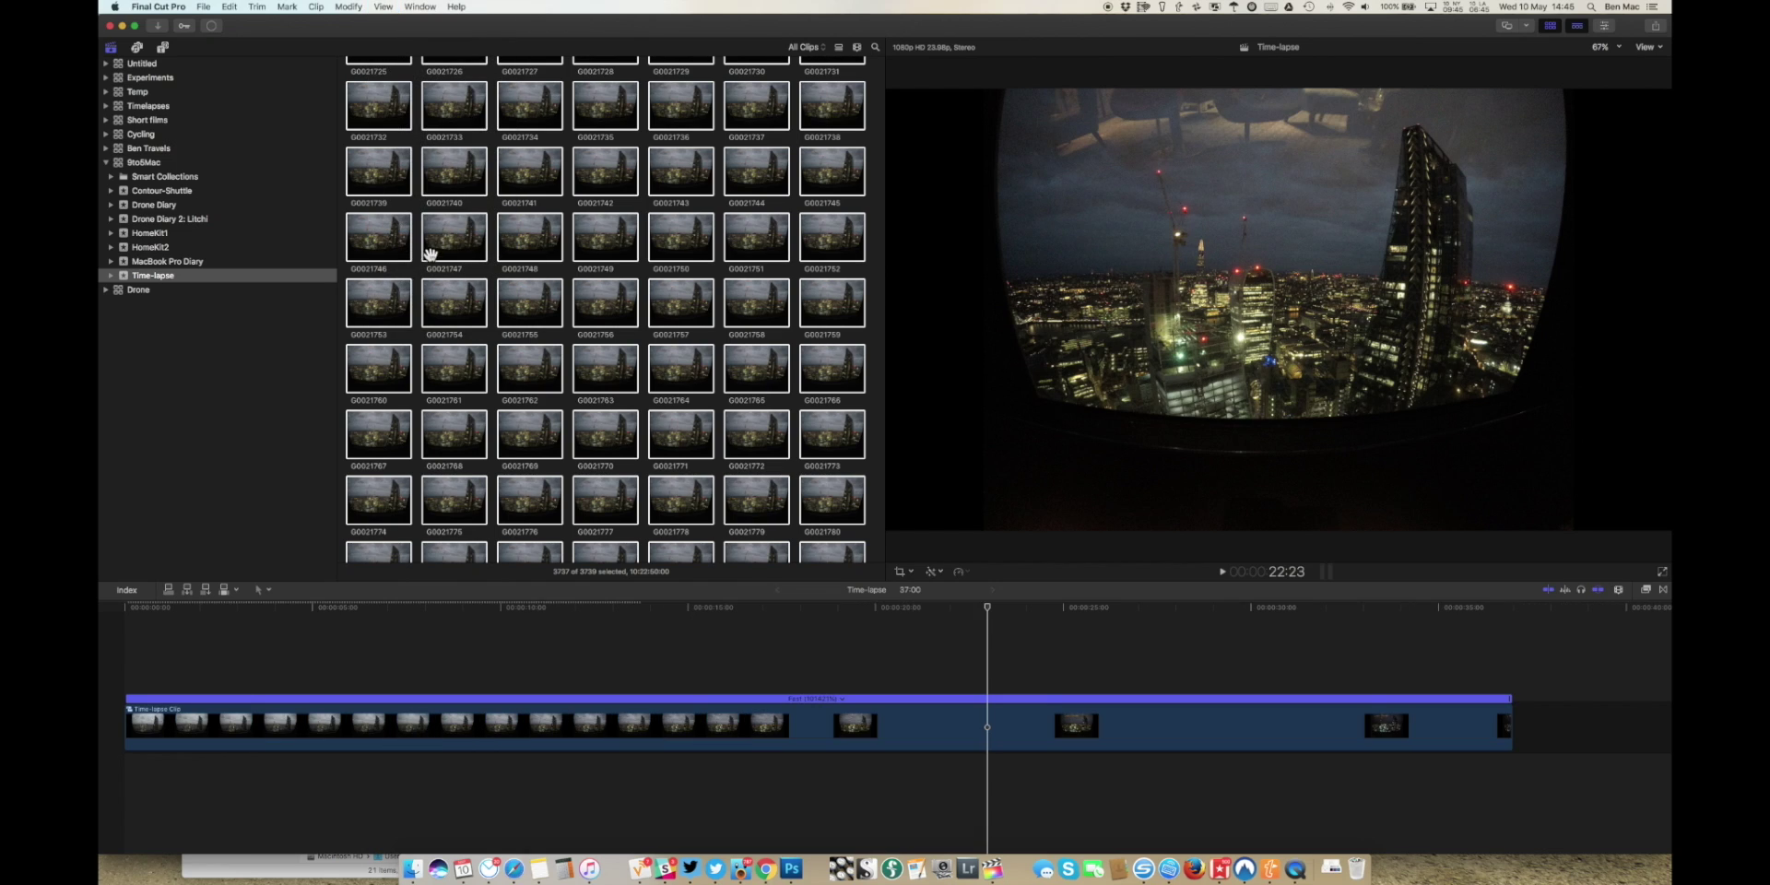
# - Move all the individual photos in the Time-lapse event to the trash, leaving the compound clip and project out of the selection
pyautogui.keyDown('super'); pyautogui.click(461, 244); pyautogui.keyUp('super')
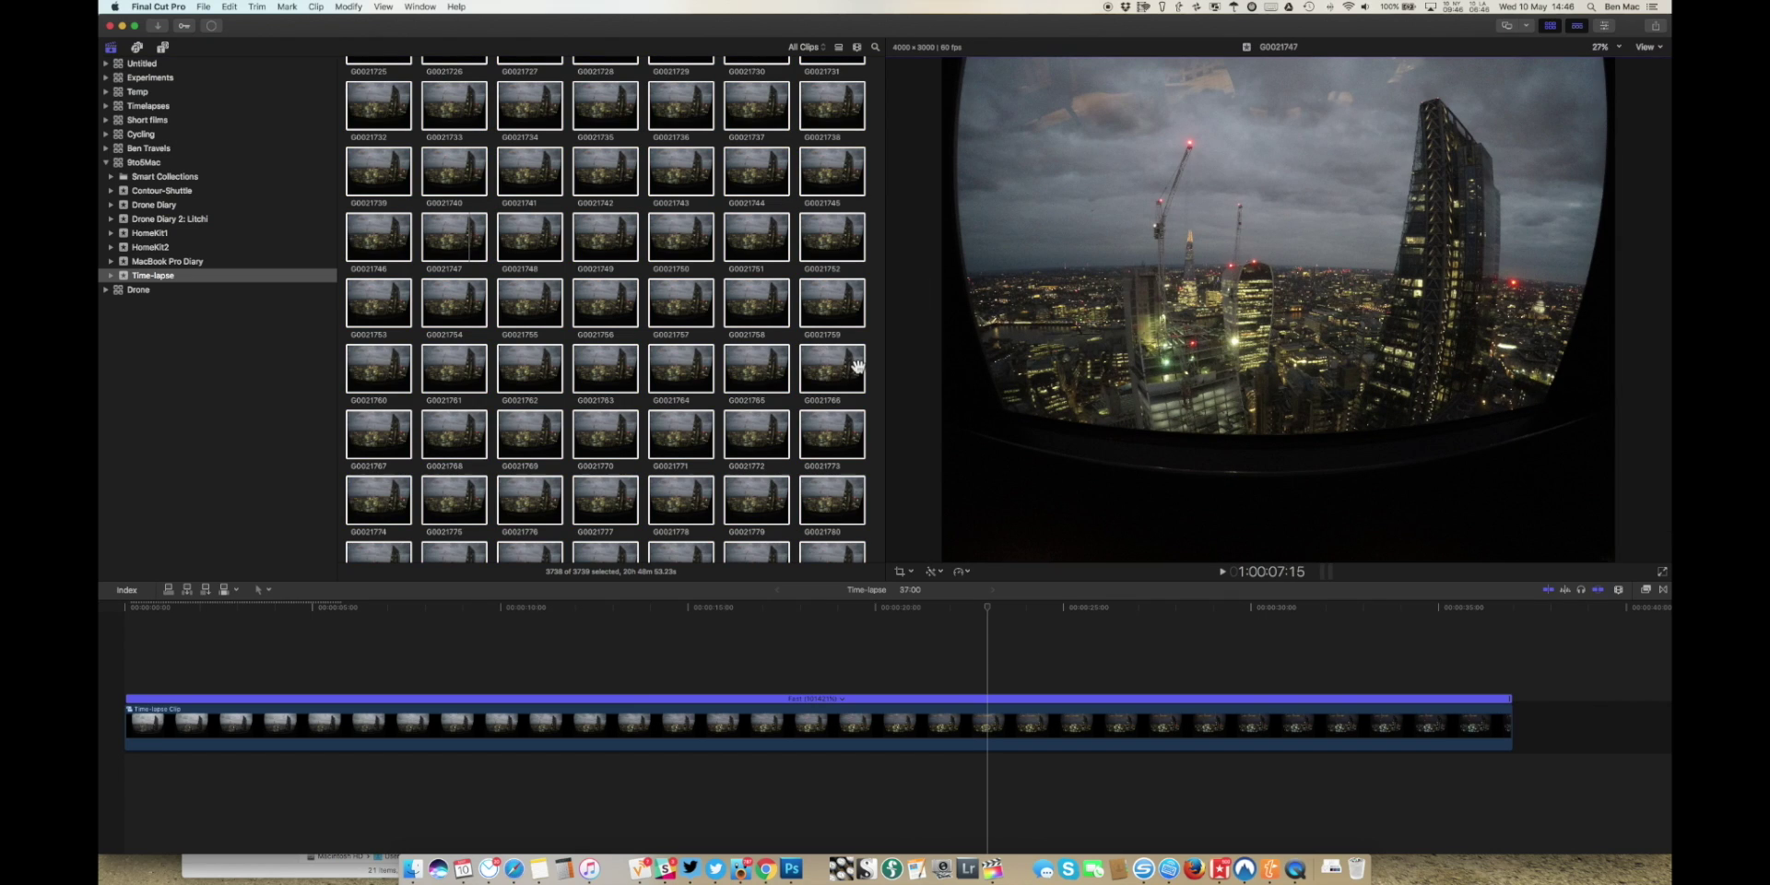
pyautogui.scroll(-20, 858, 367)
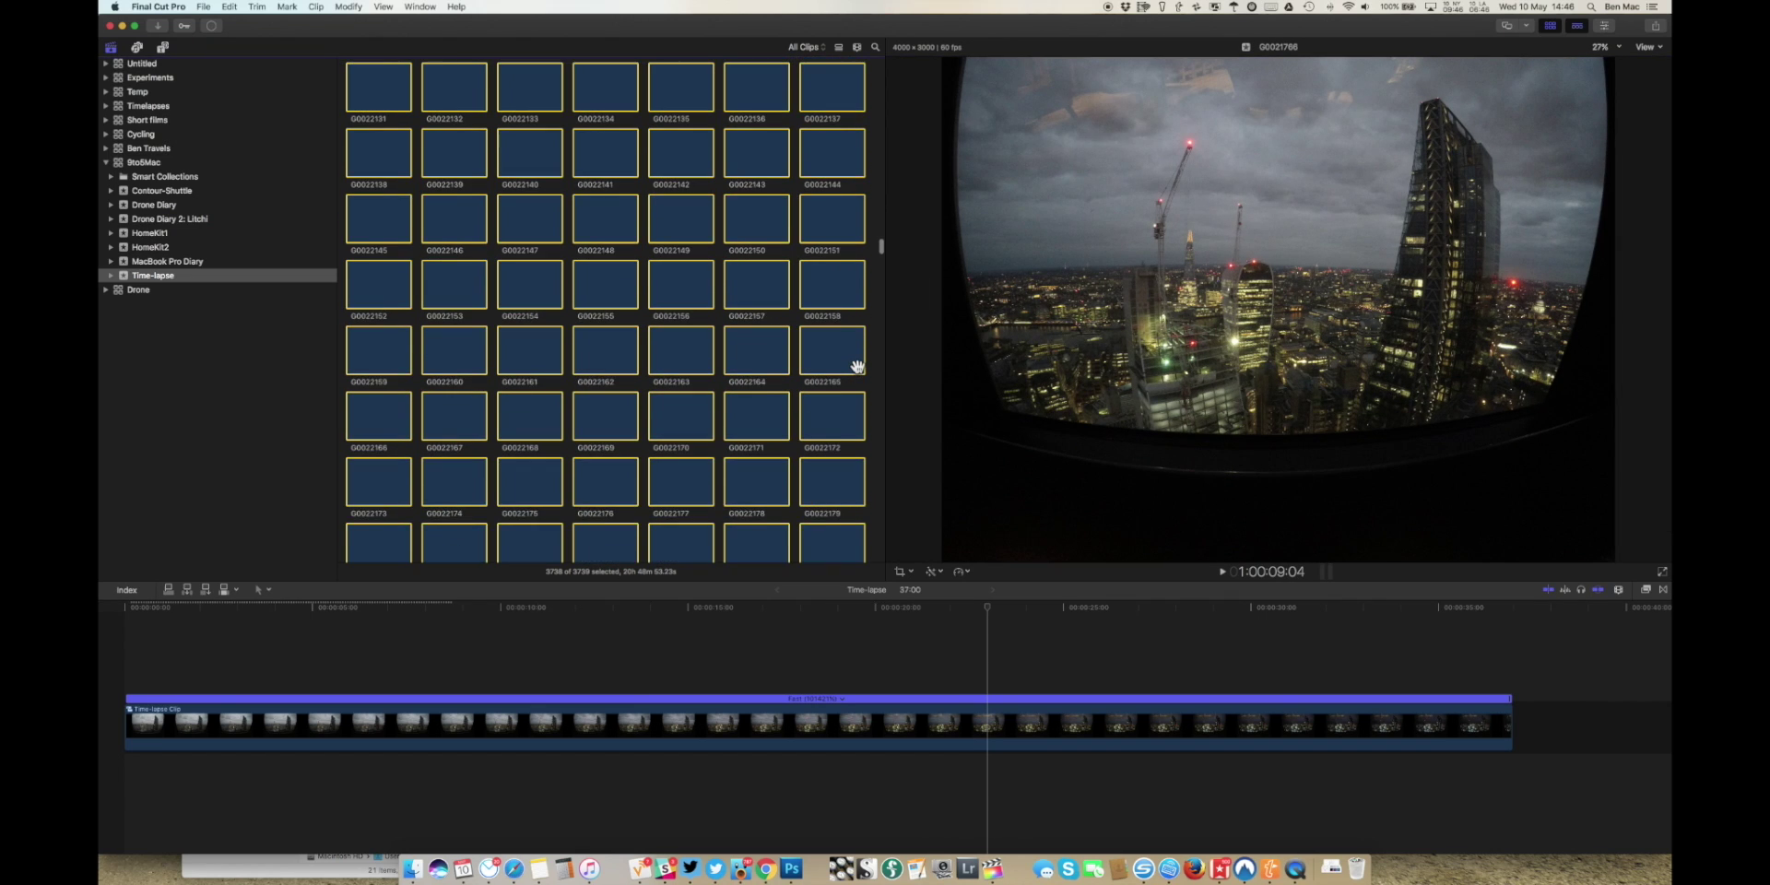
pyautogui.press('super+equal')
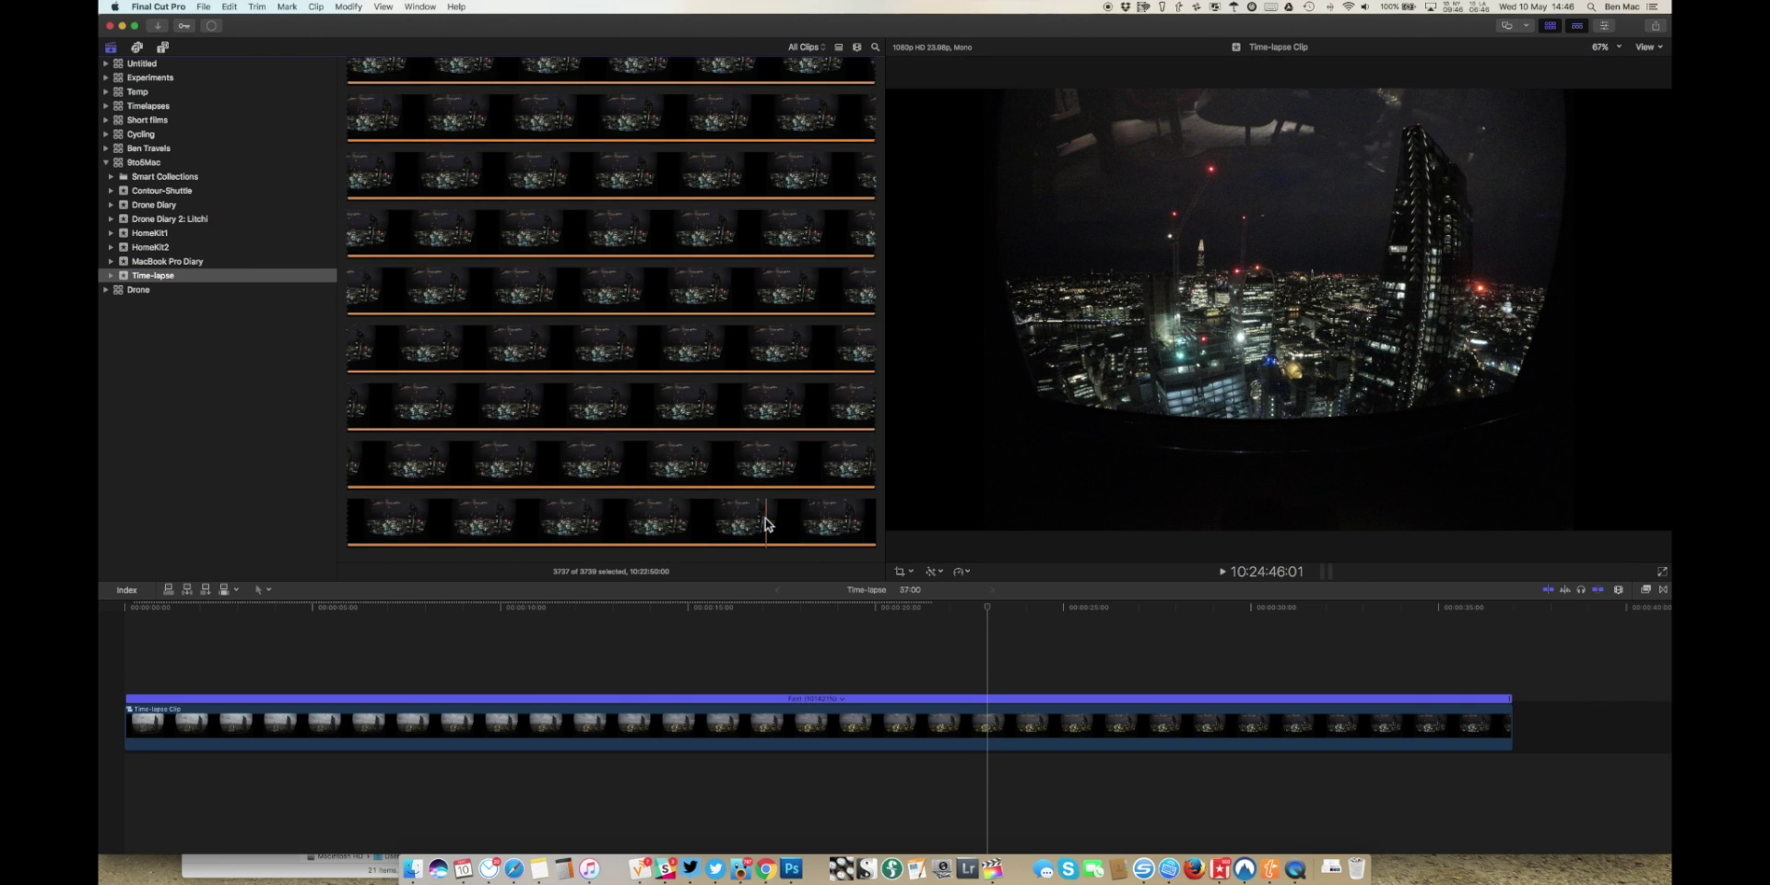
pyautogui.scroll(-5, 766, 521)
pyautogui.scroll(10, 765, 524)
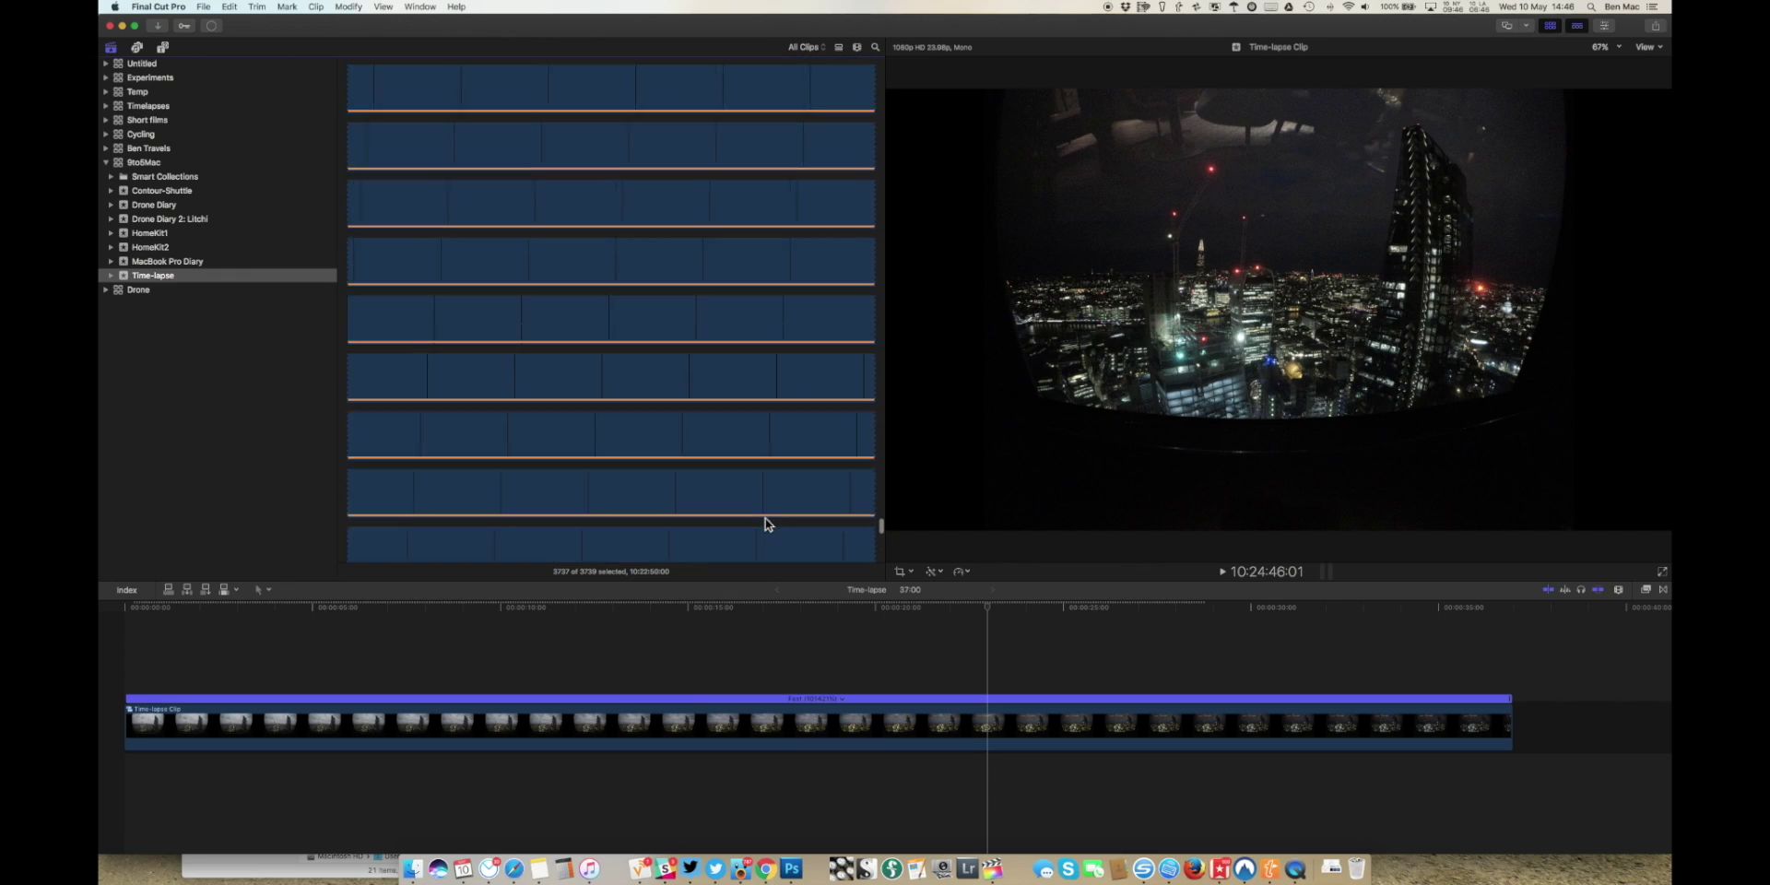
pyautogui.scroll(5, 765, 524)
pyautogui.press('super+shift+minus')
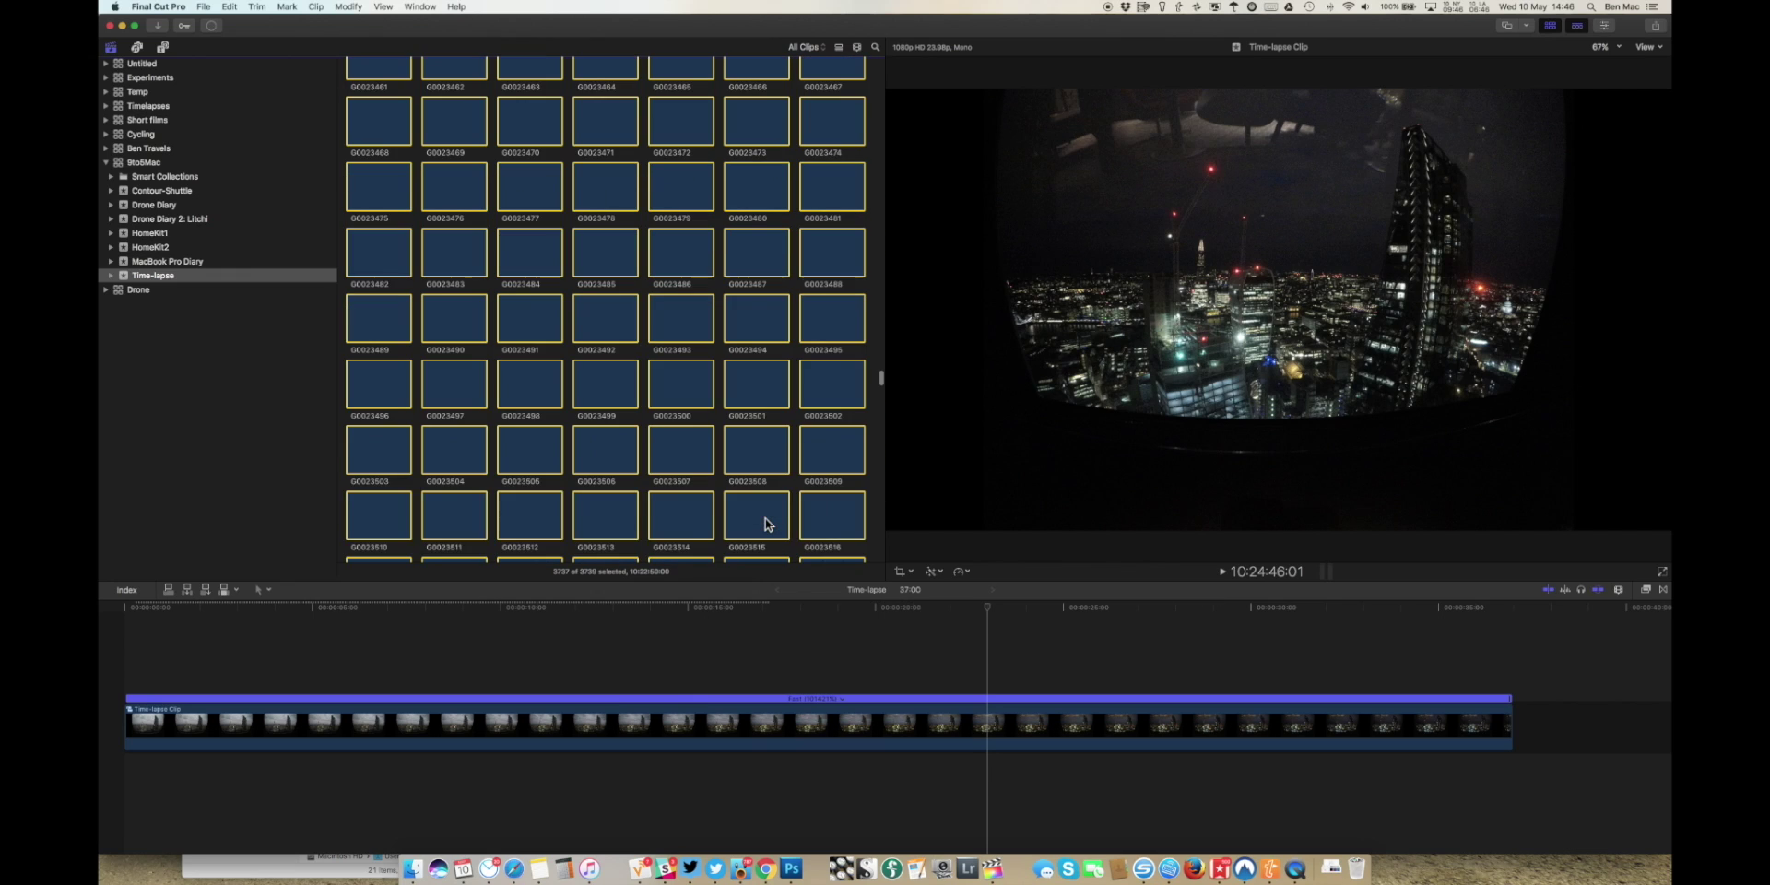
pyautogui.rightClick(756, 511)
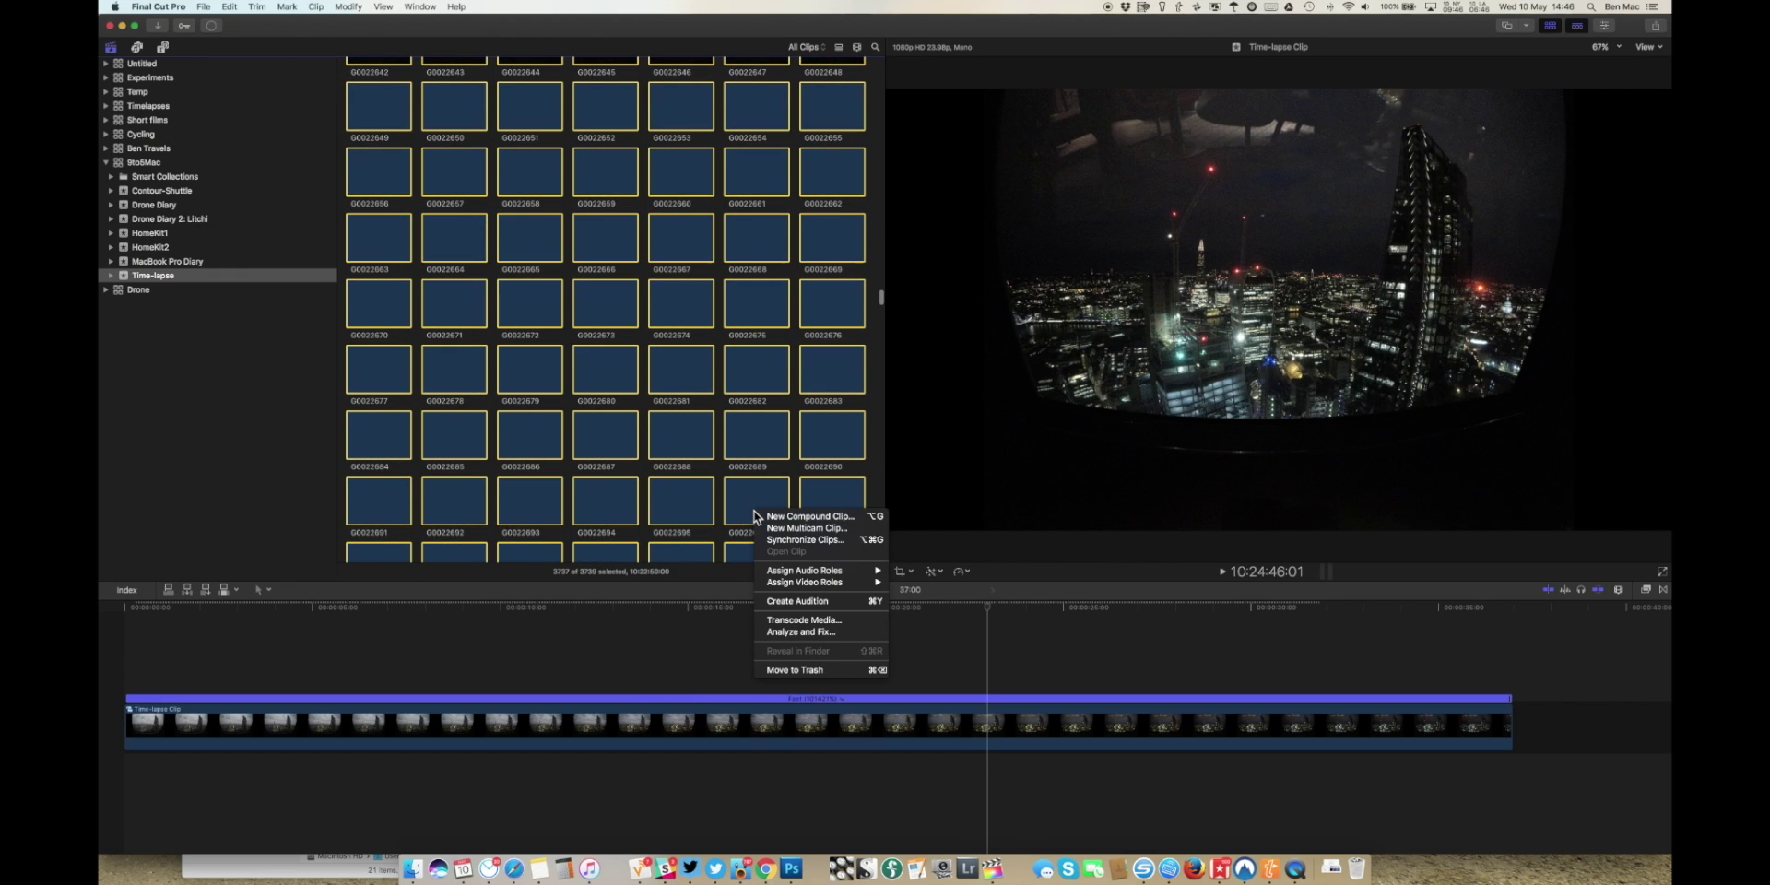
pyautogui.click(783, 673)
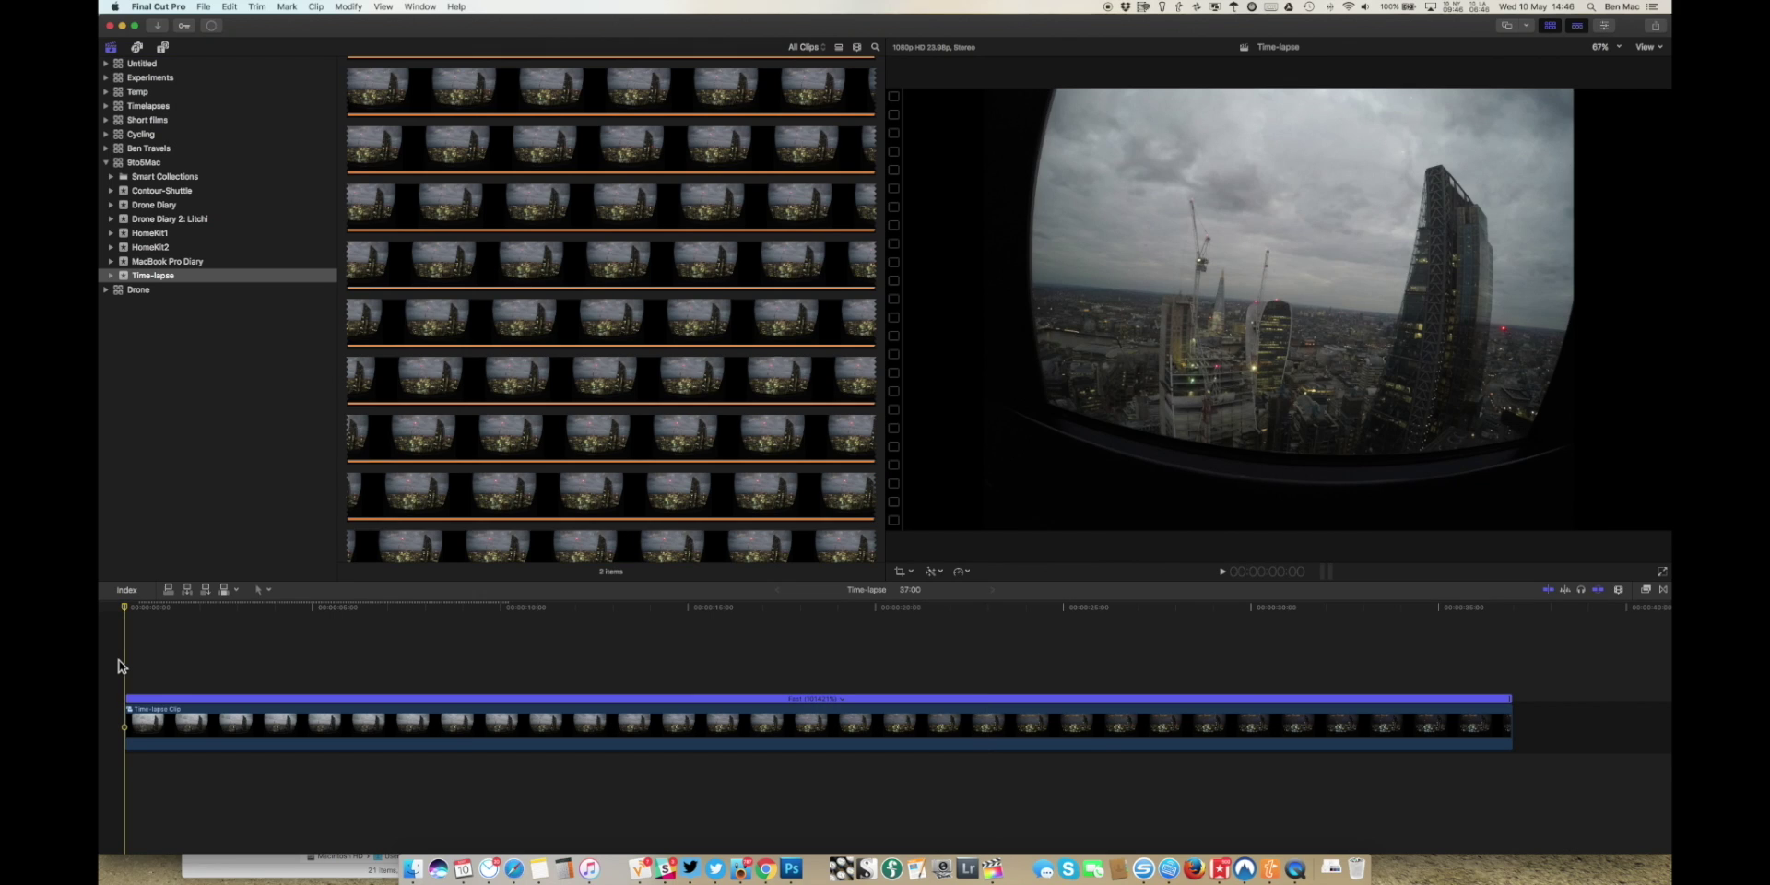
# - Play the time-lapse from the beginning of the timeline
pyautogui.press('Home')
pyautogui.press('space')
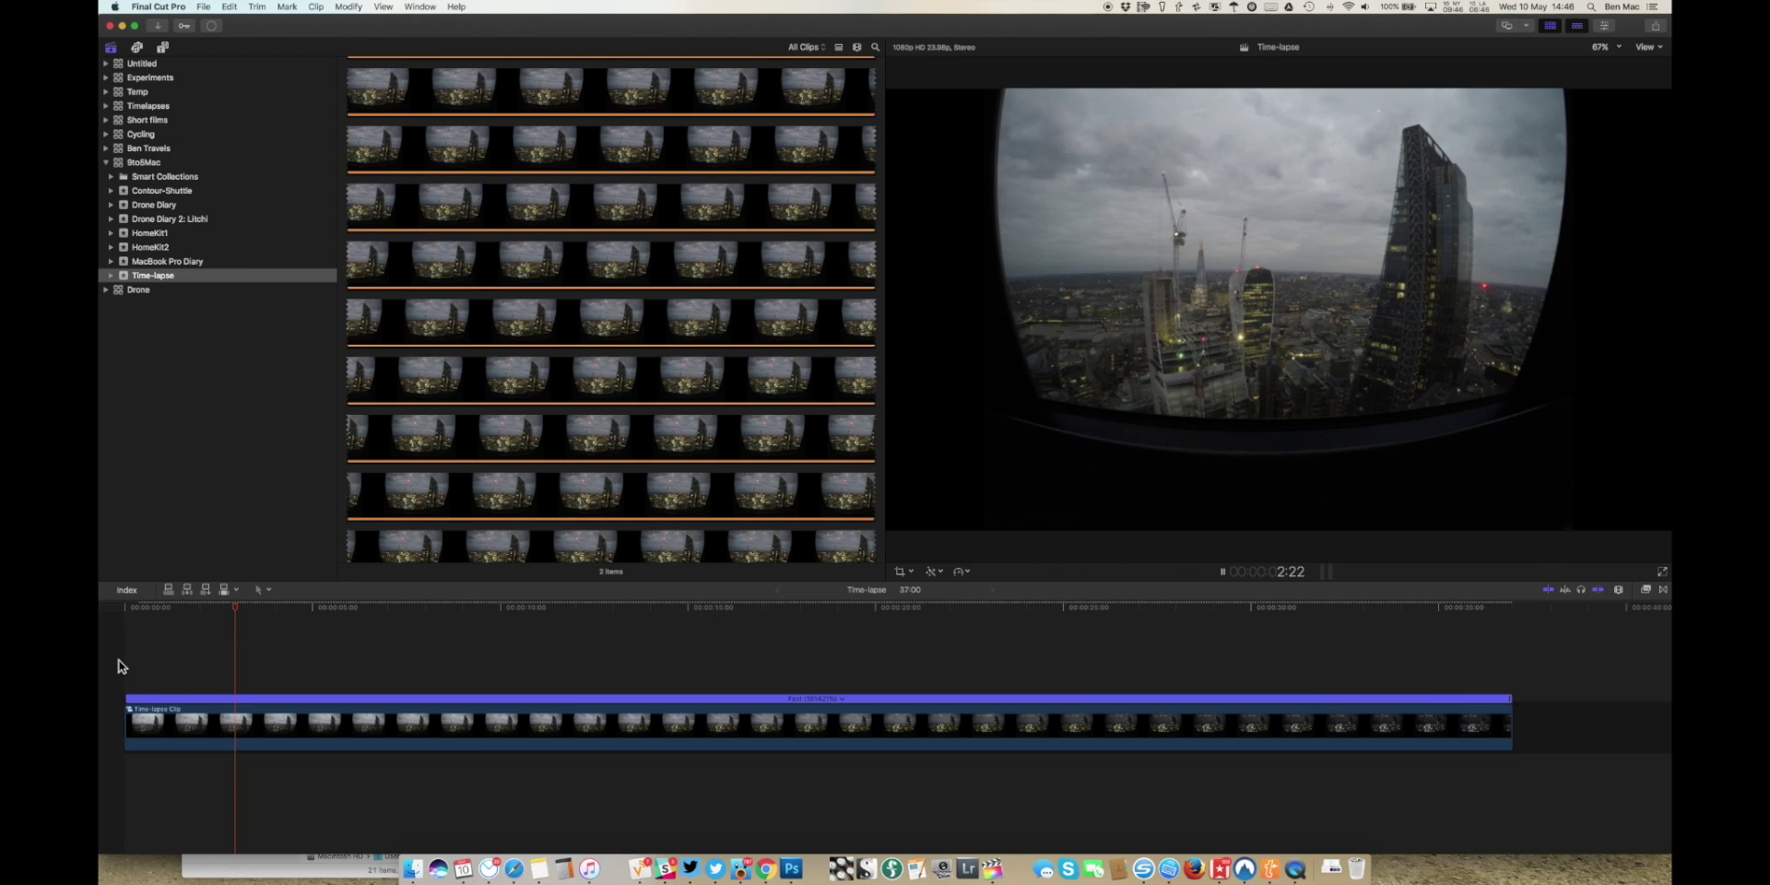
# - Import the At_The_Shore GHERKIN-TL MP3 track from the Z-Used folder inside Videos/_Music into the Time-lapse event
pyautogui.click(158, 25)
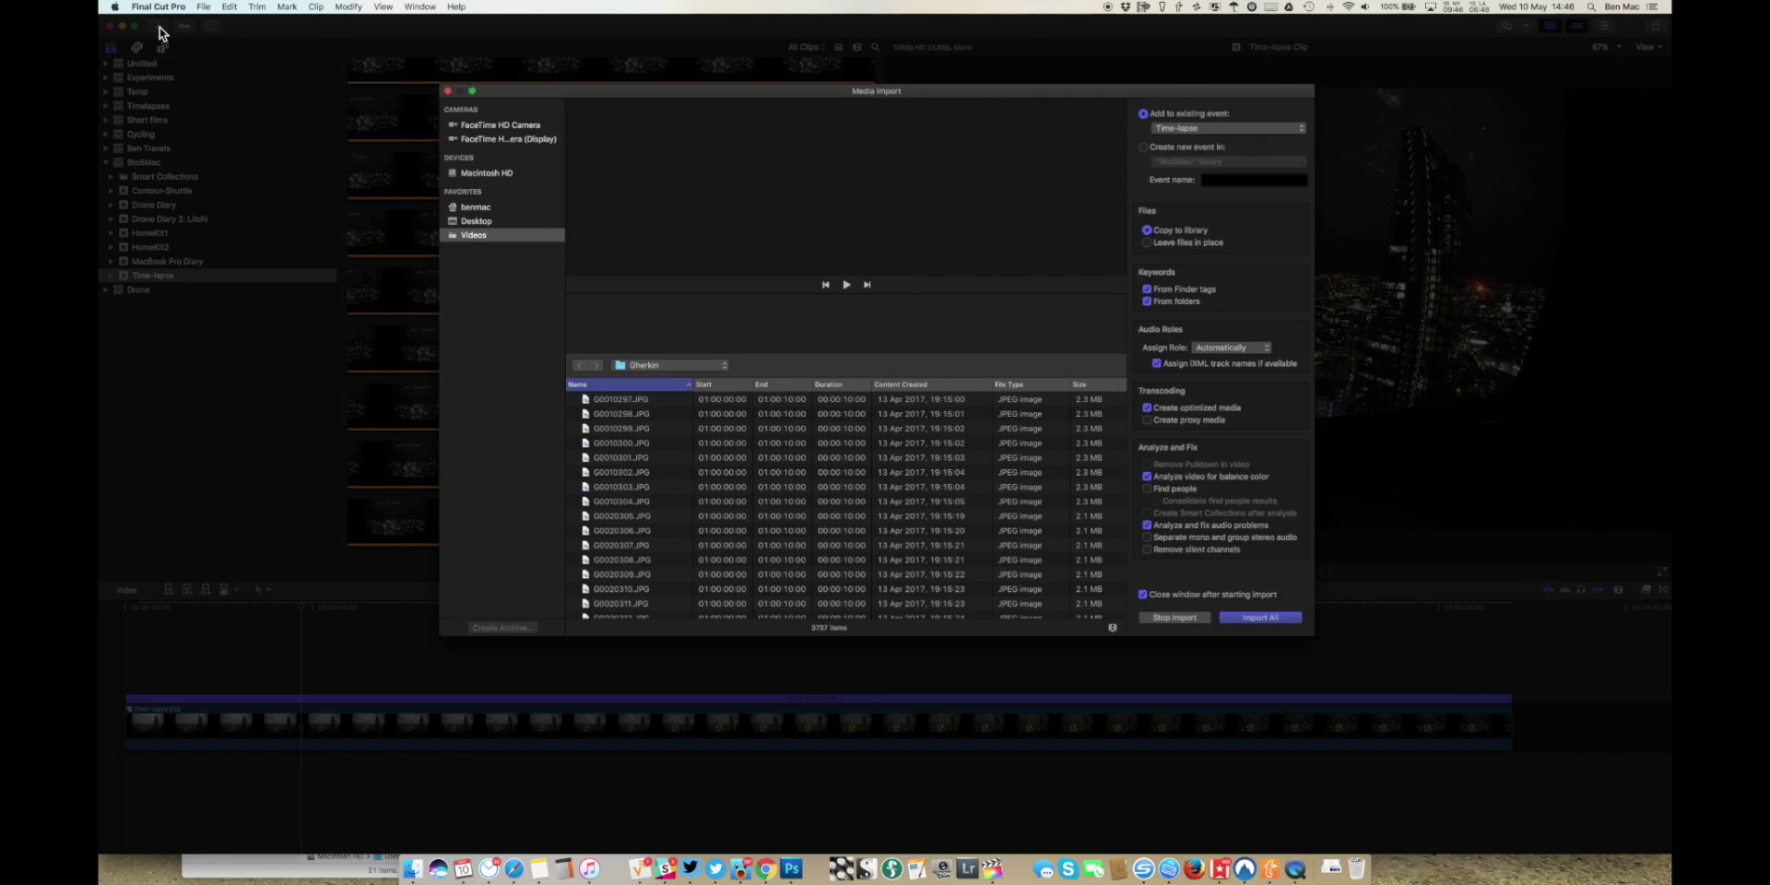
pyautogui.click(651, 373)
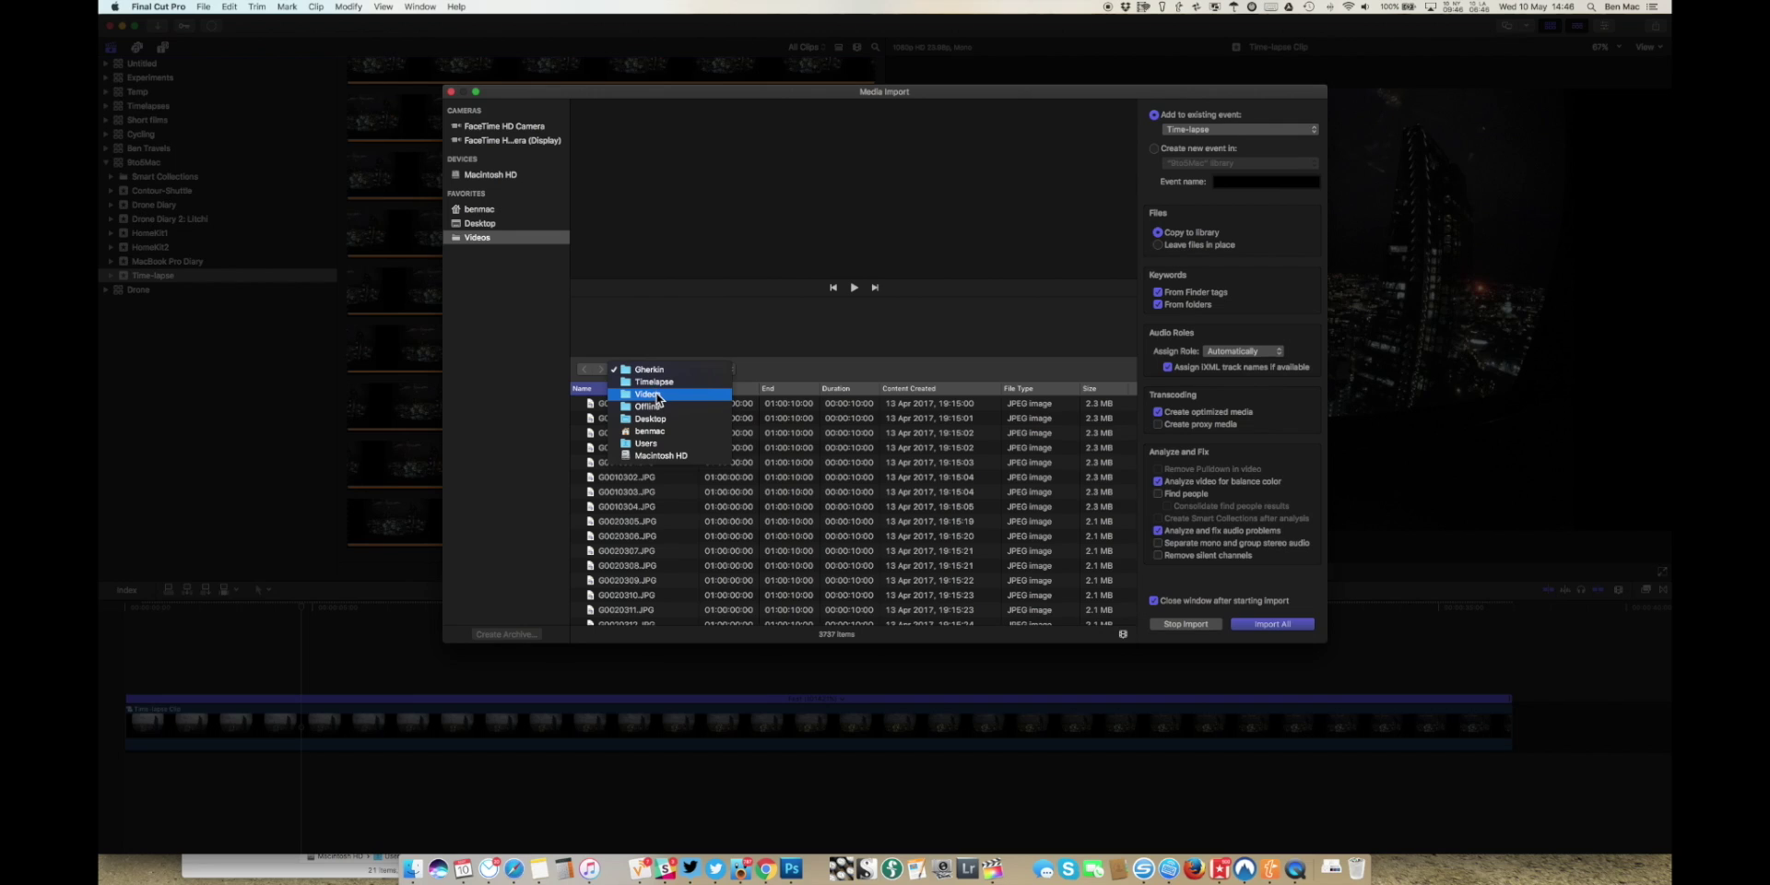
pyautogui.click(657, 396)
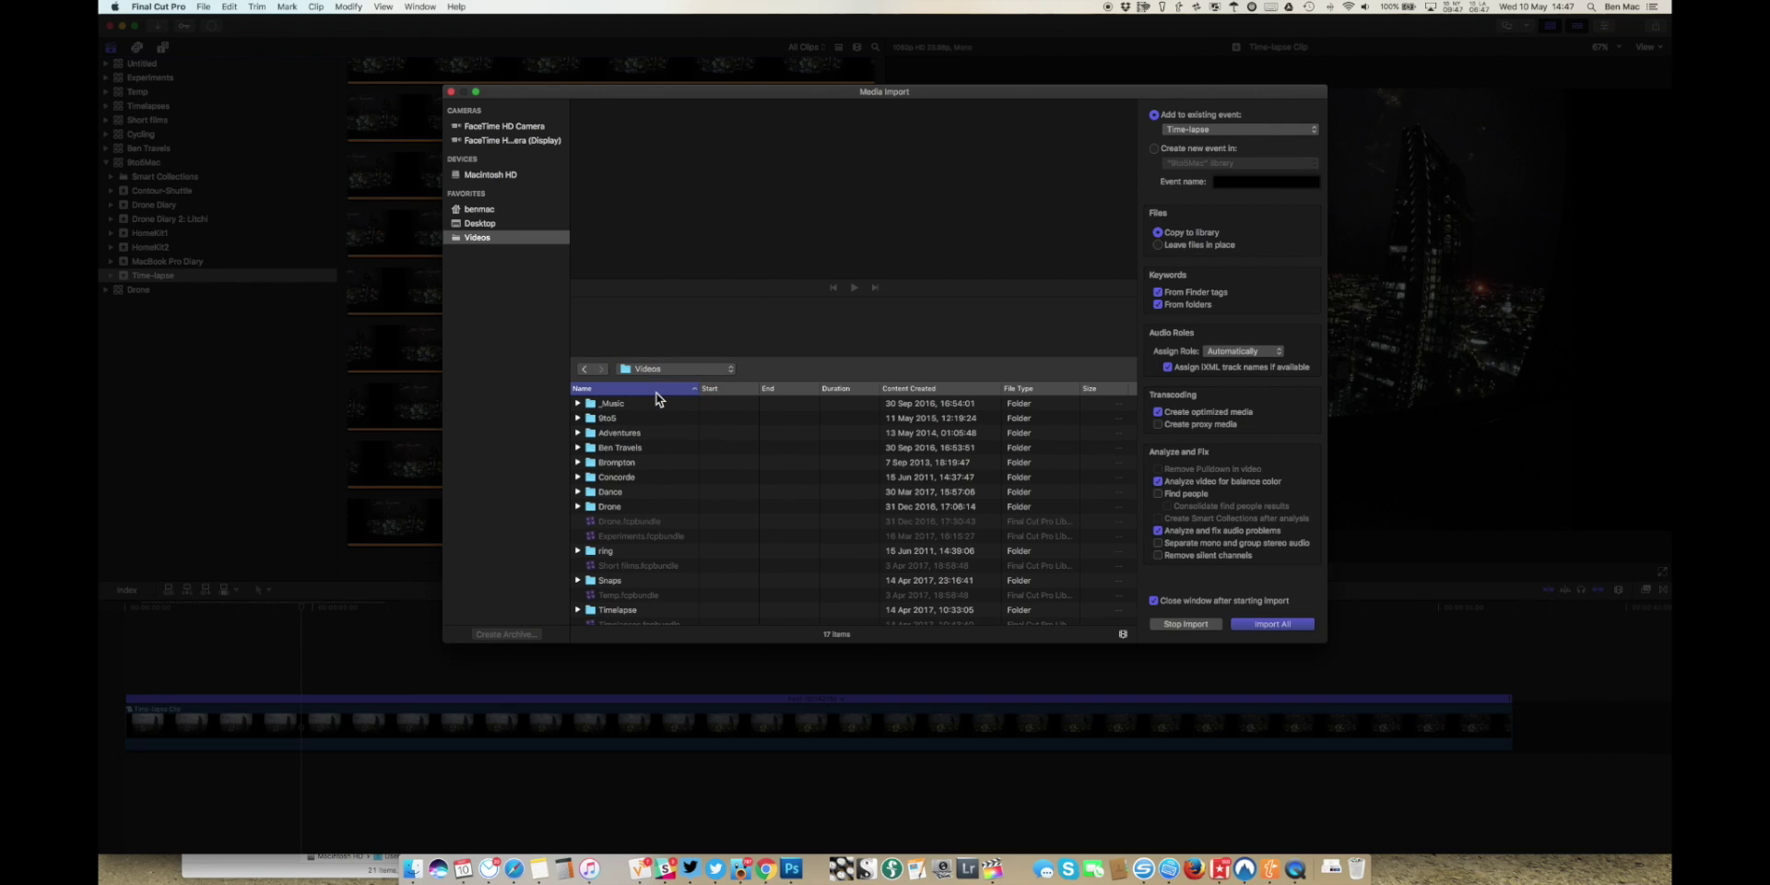
pyautogui.doubleClick(604, 404)
pyautogui.scroll(-4, 639, 583)
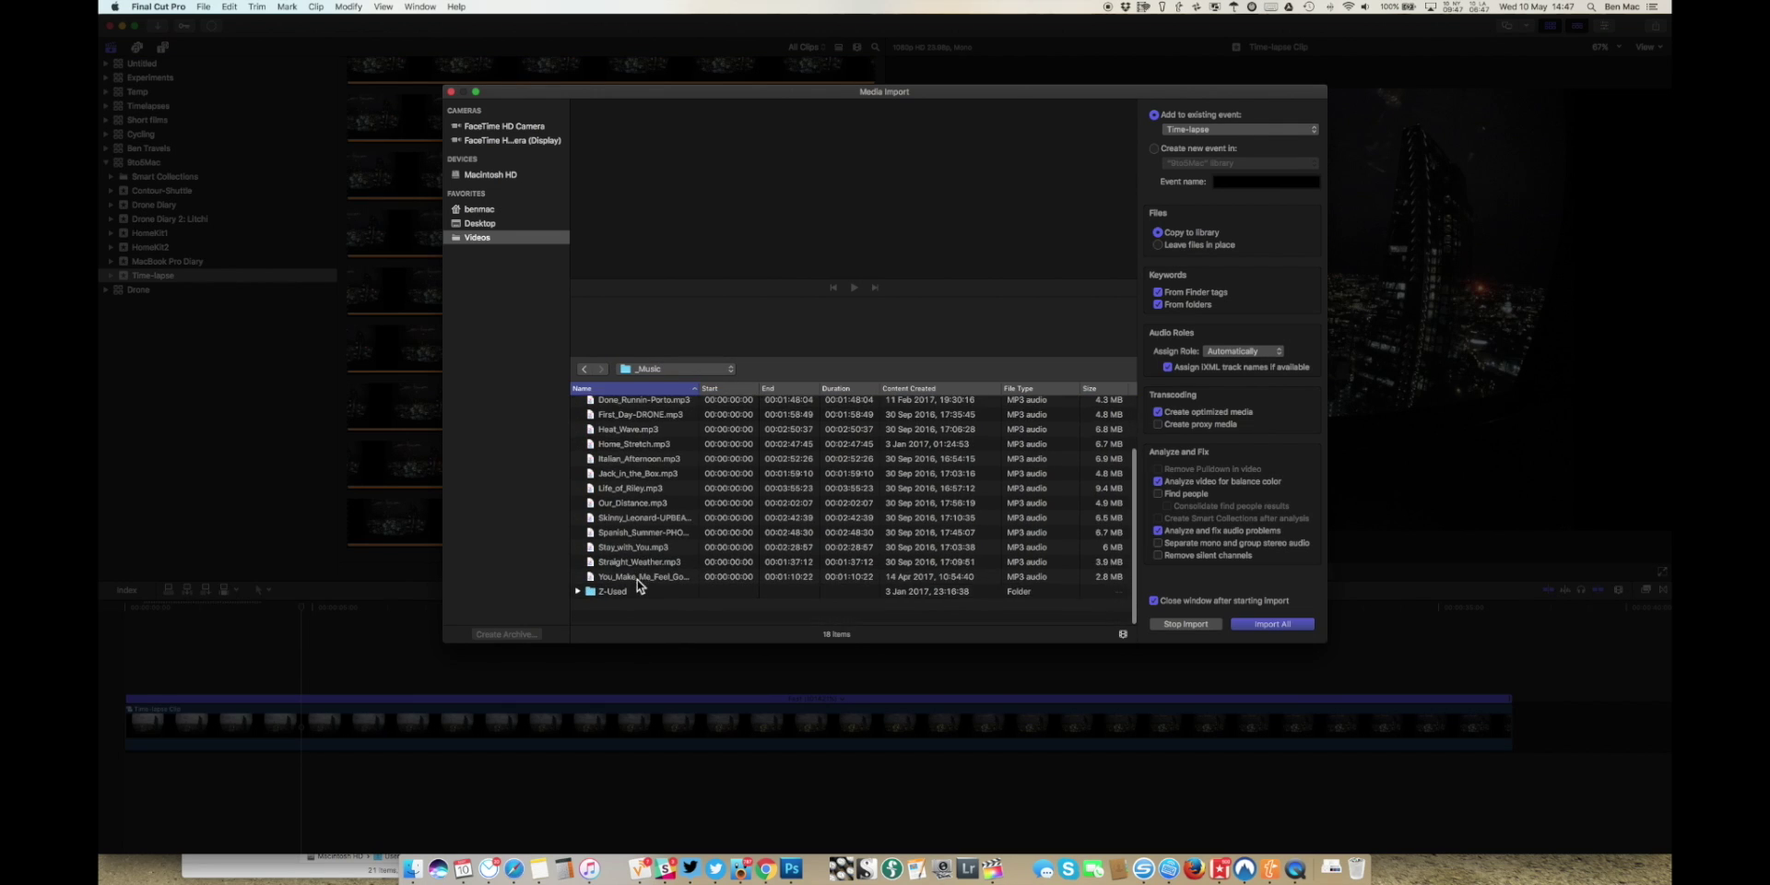
pyautogui.doubleClick(595, 617)
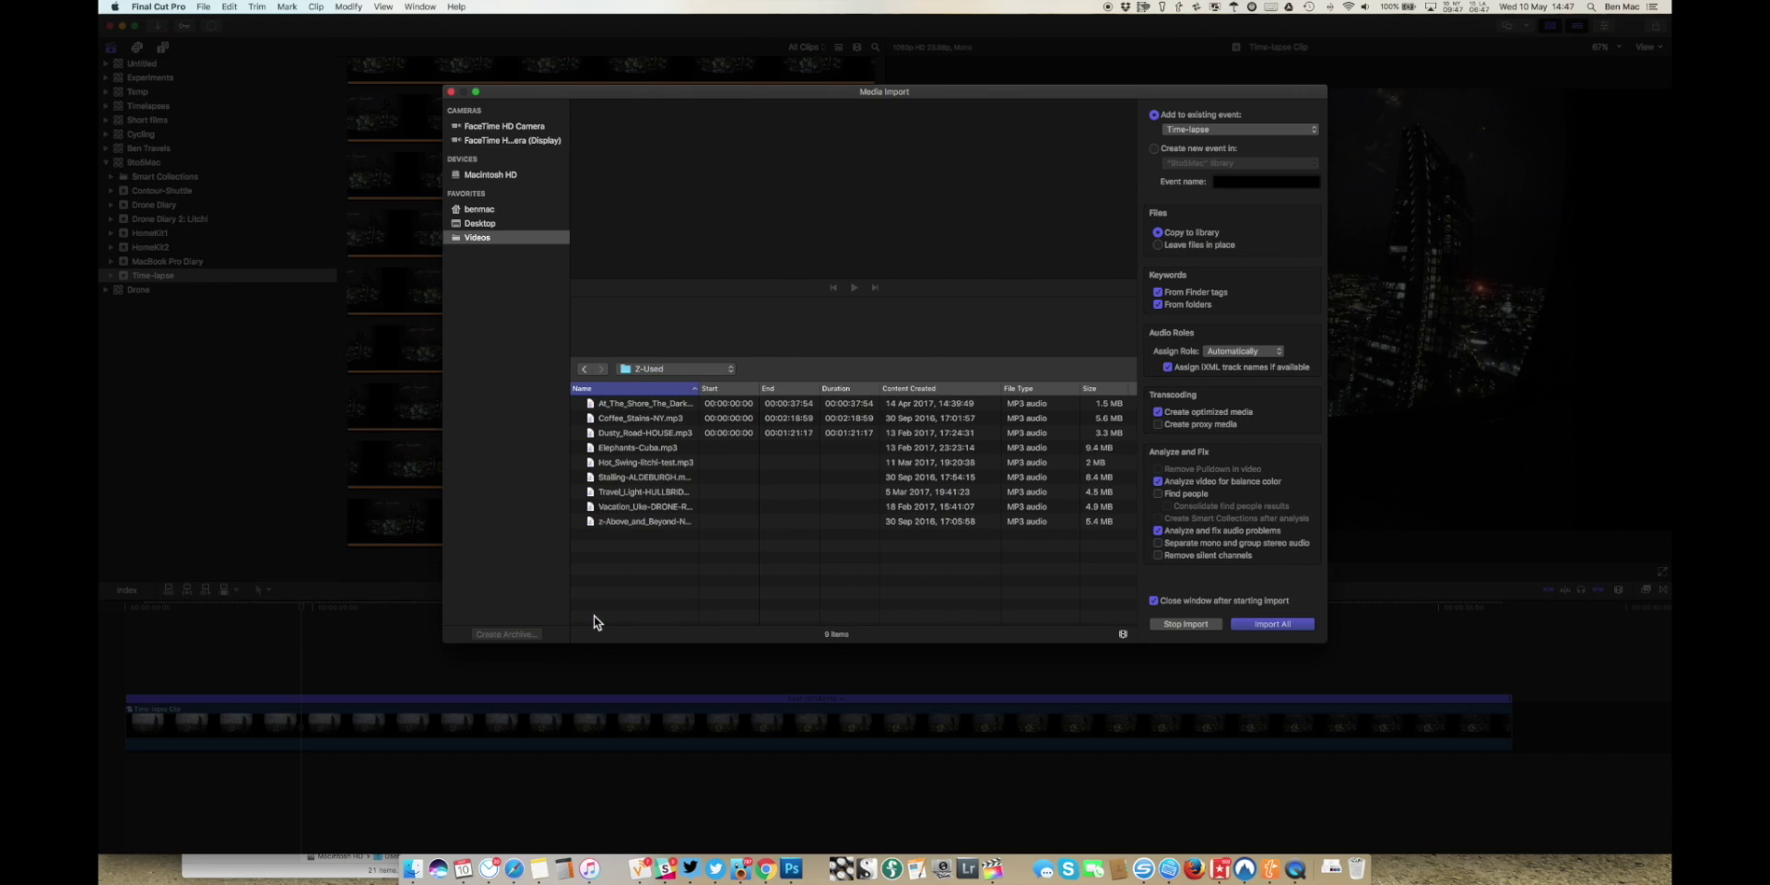
pyautogui.click(670, 404)
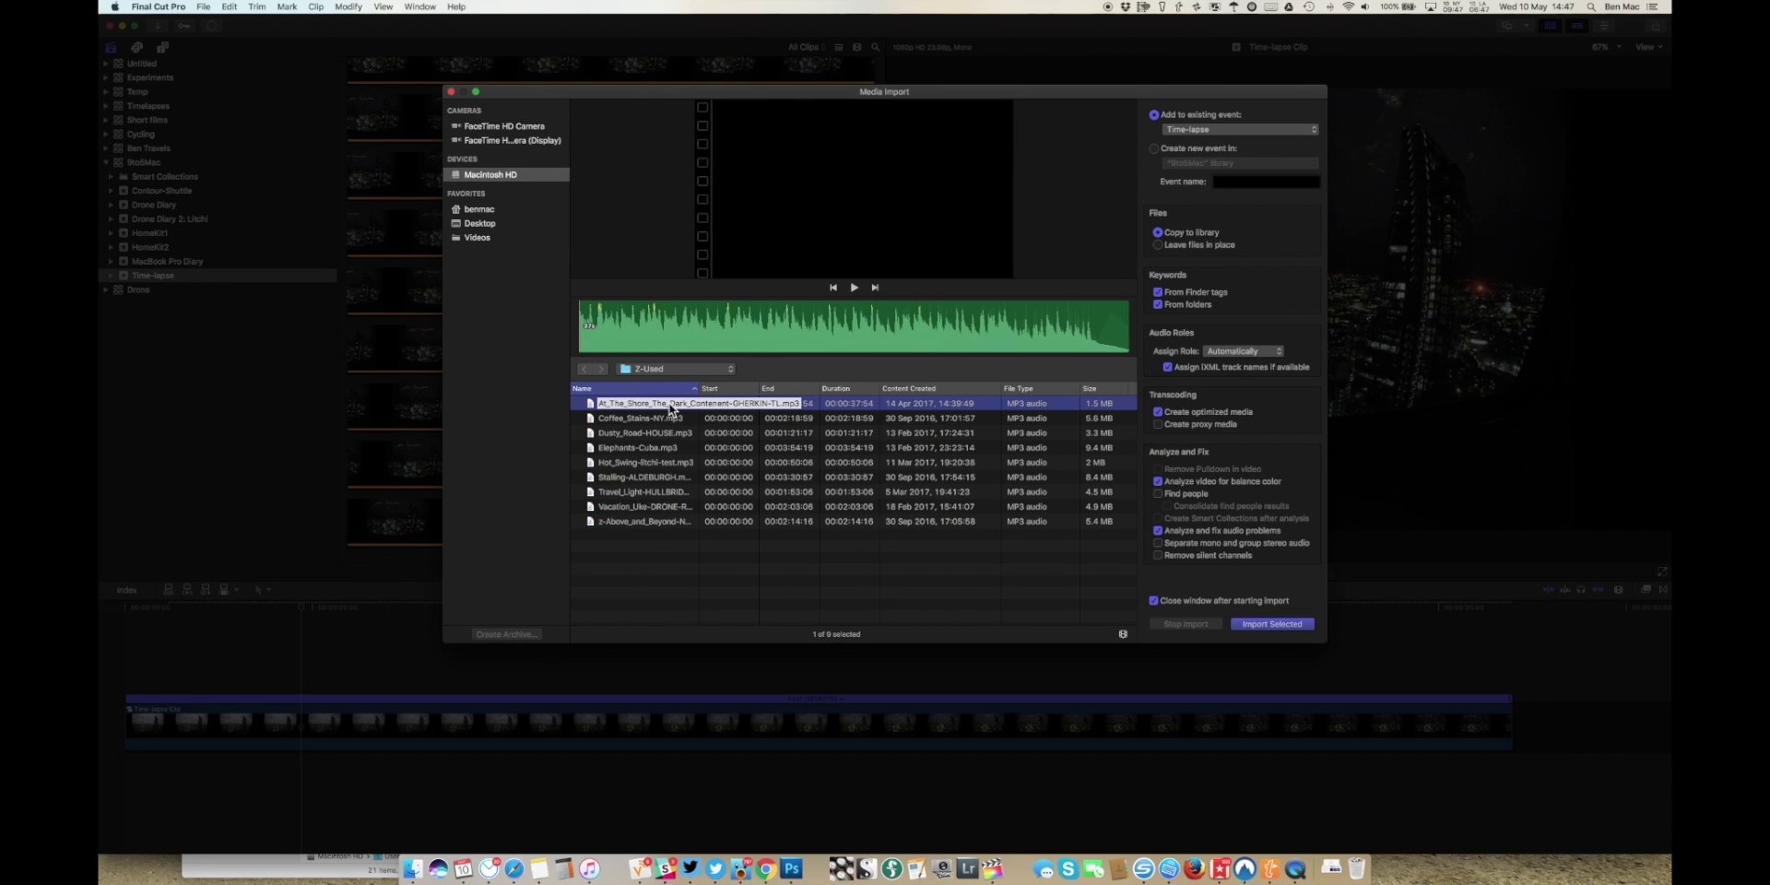
pyautogui.click(1271, 625)
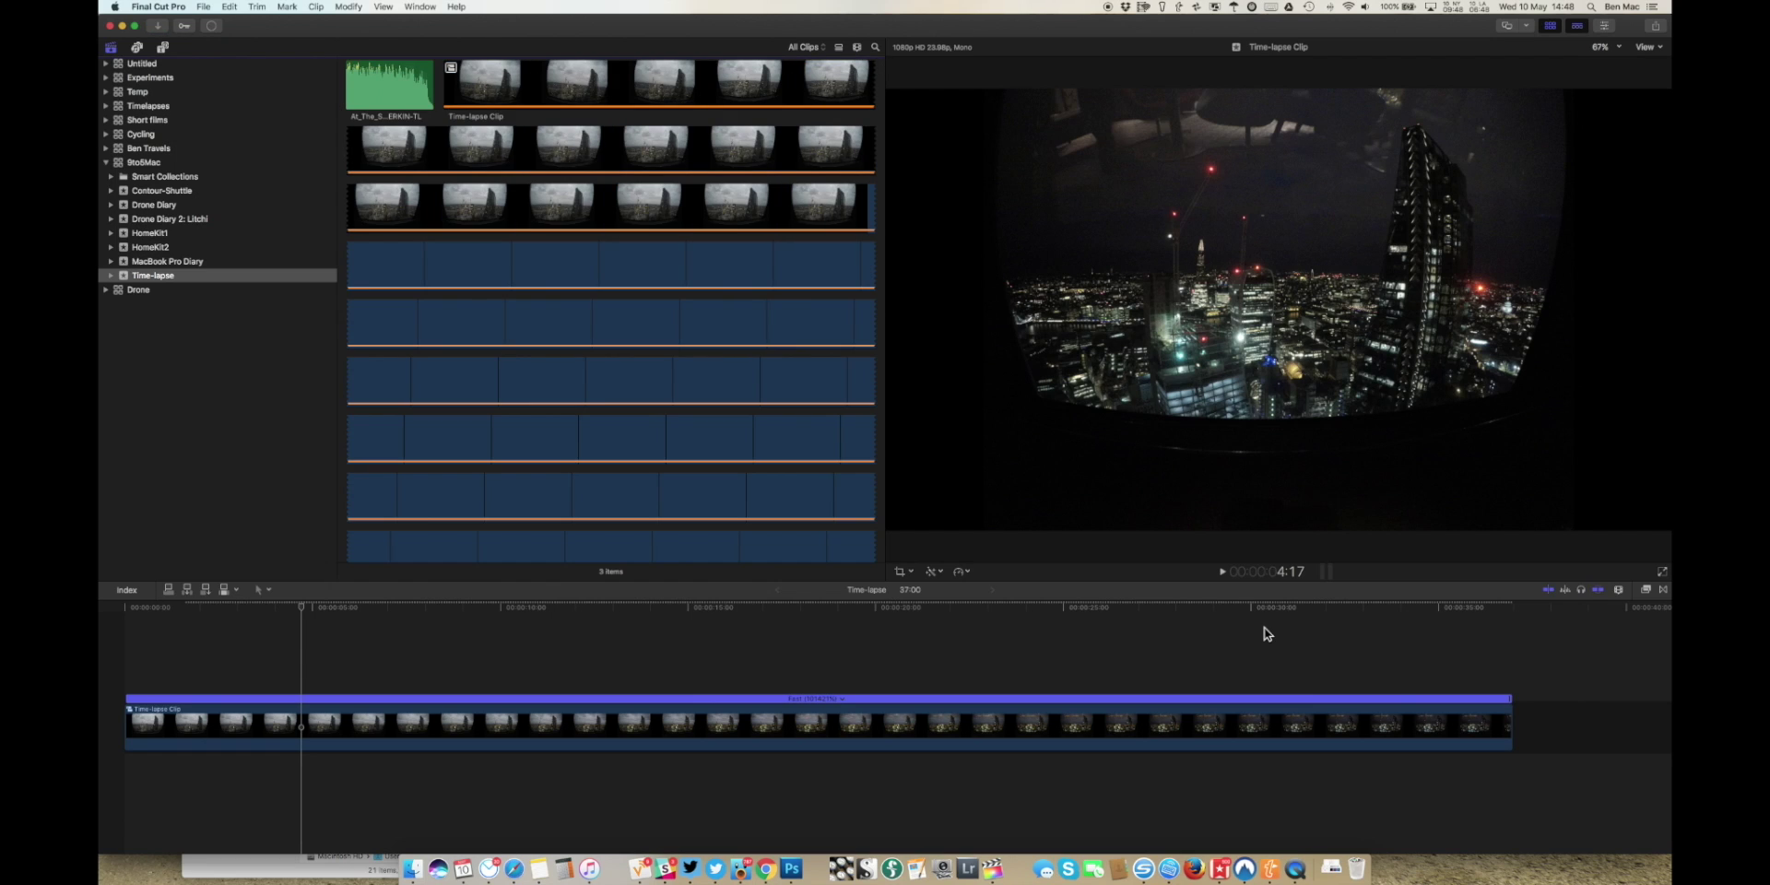
# - Add the imported music track to the timeline, attach it beneath the time-lapse clip at the project start, and play it back
pyautogui.click(391, 87)
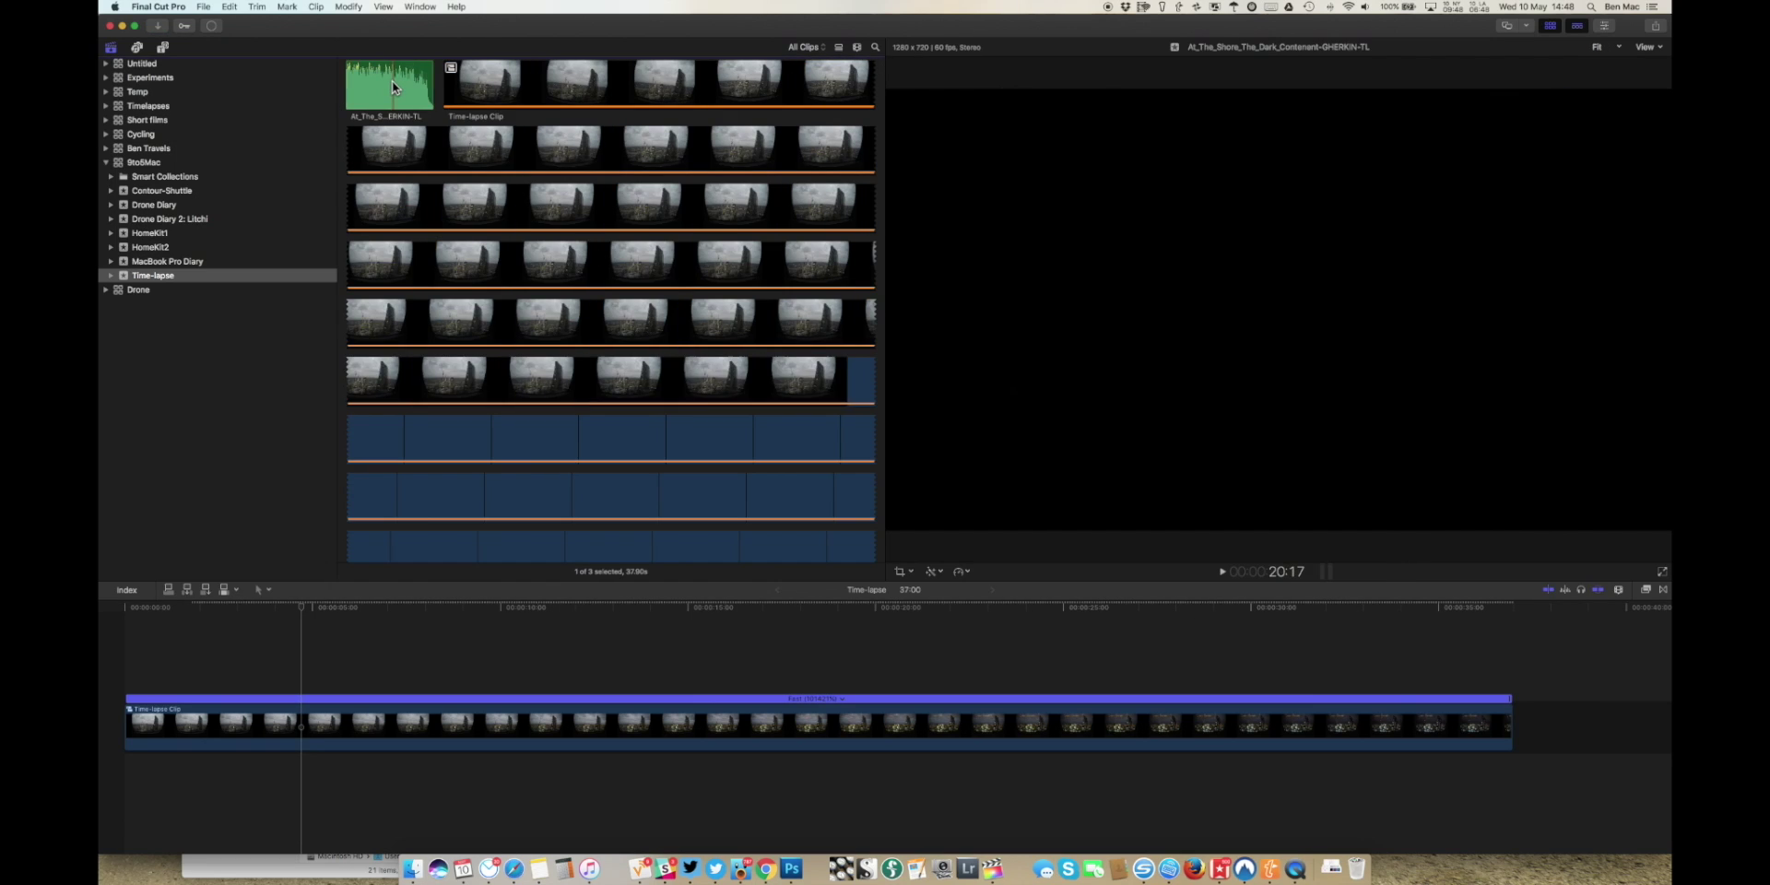
pyautogui.press('q')
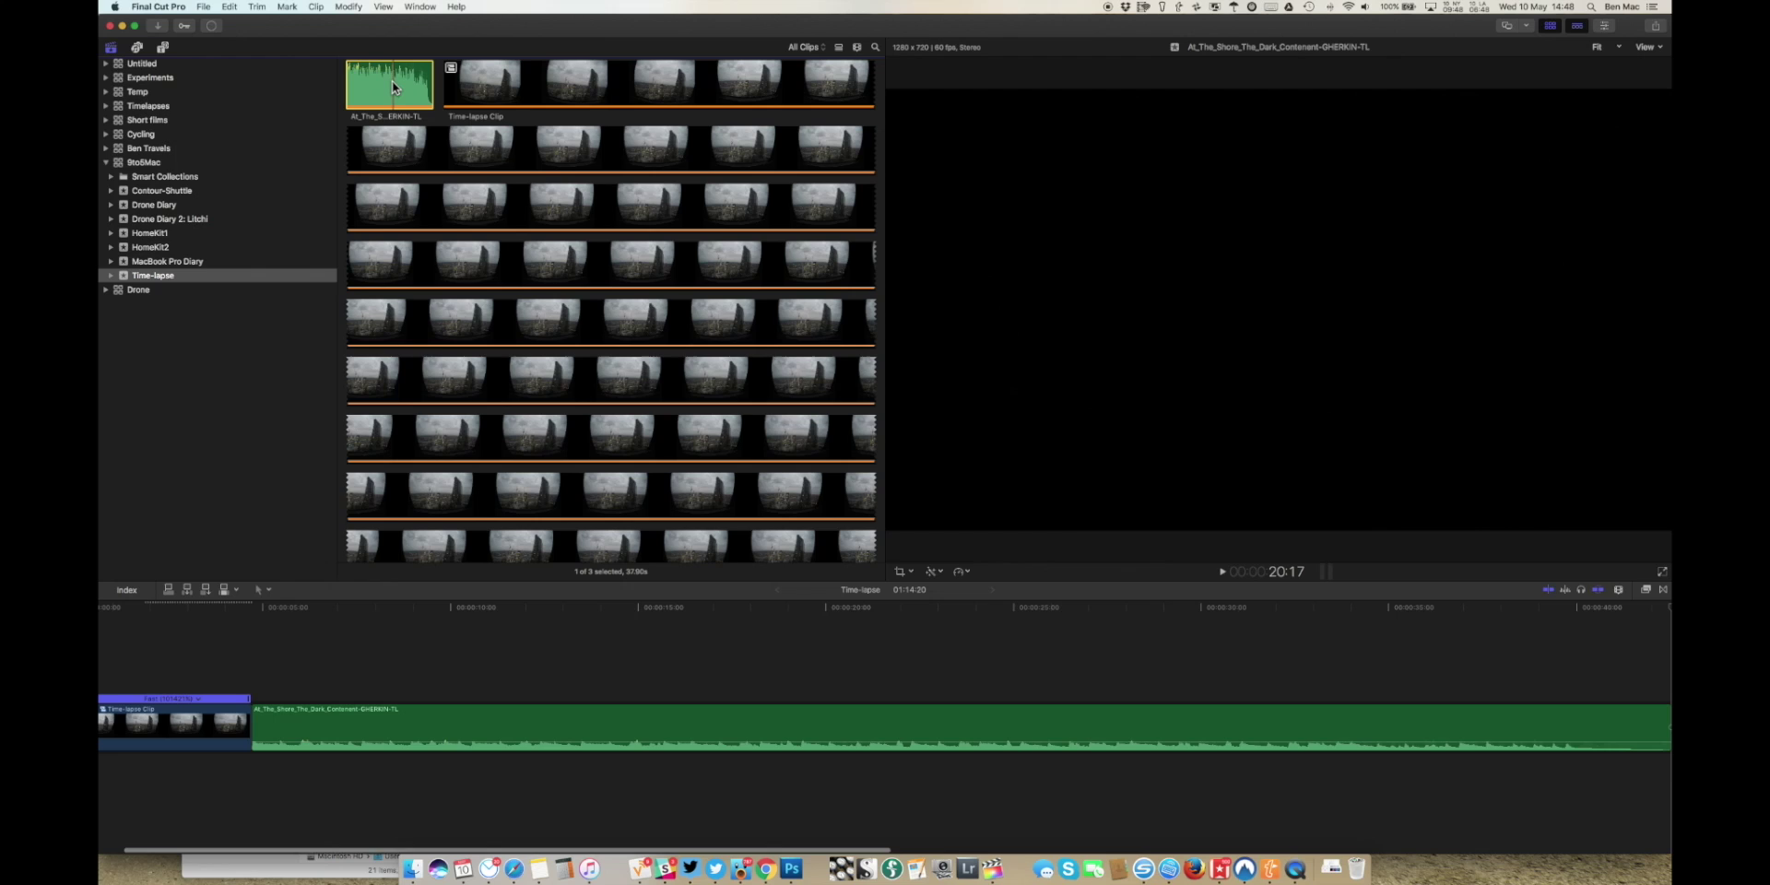
pyautogui.moveTo(304, 733); pyautogui.dragTo(102, 786)
pyautogui.press('space')
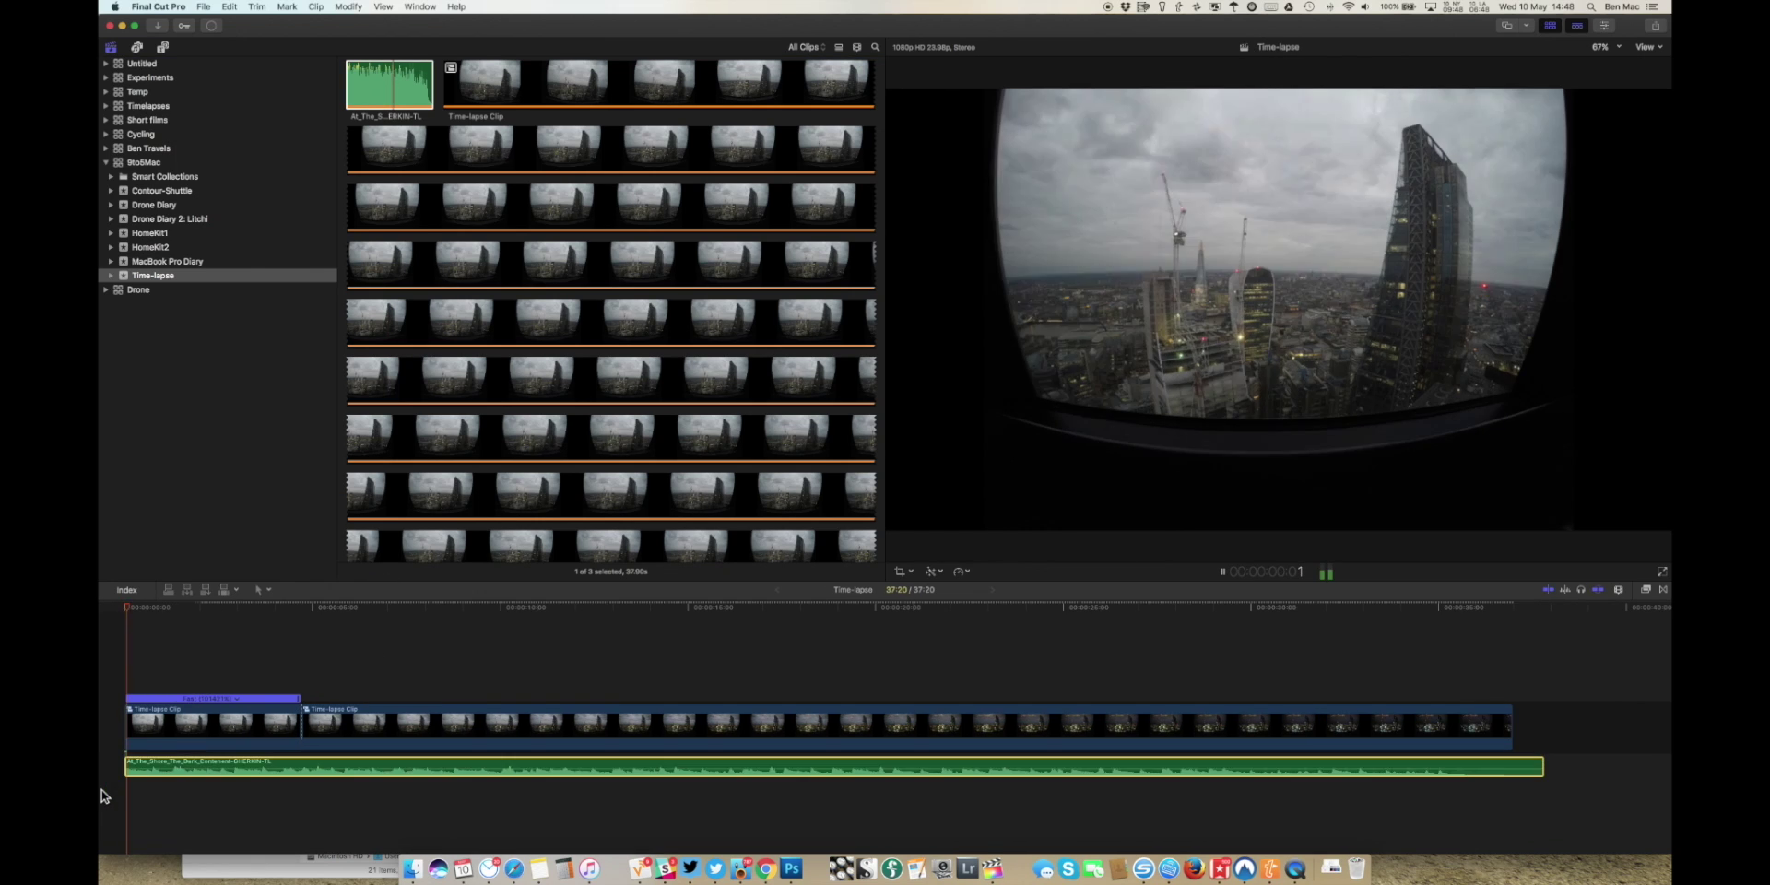